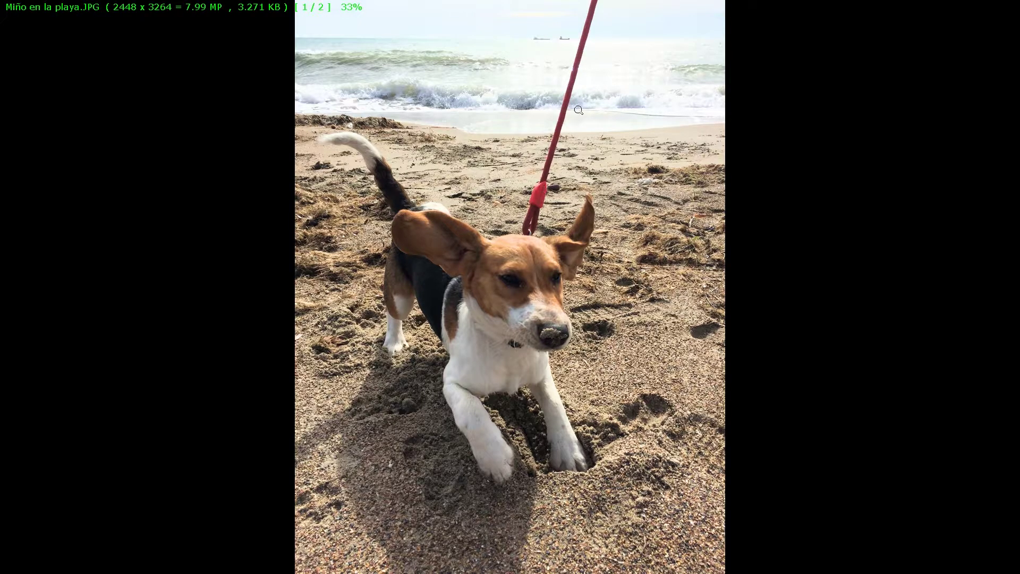
Scroll the image viewer from the beach photo to image 2/2, Miño enredado.JPG
{"action": "scroll", "coordinate": [692, 266], "scroll_direction": "down", "scroll_amount": 1}
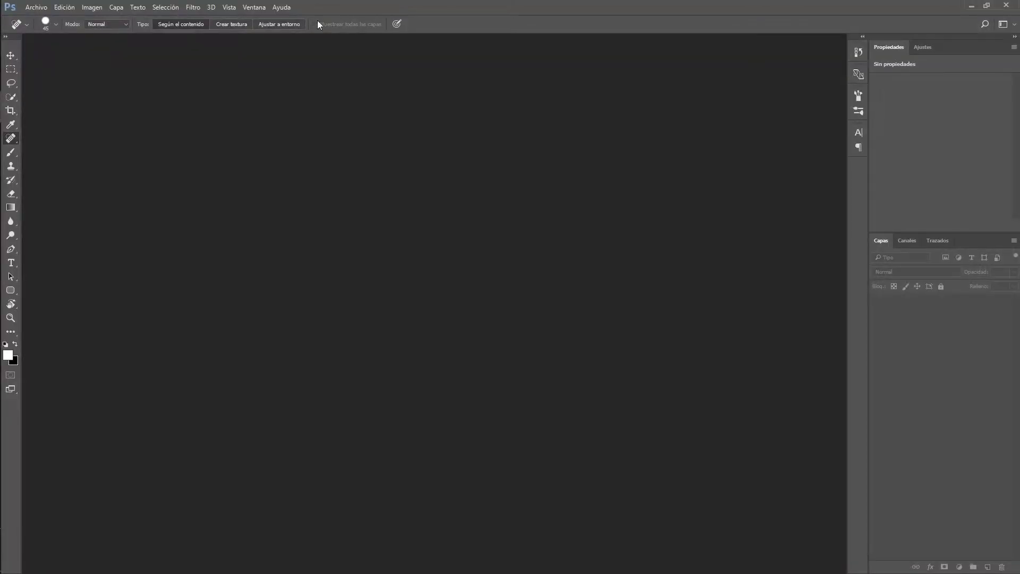
Open the beach beagle photo Miño en la playa.JPG
{"action": "left_click", "coordinate": [37, 7]}
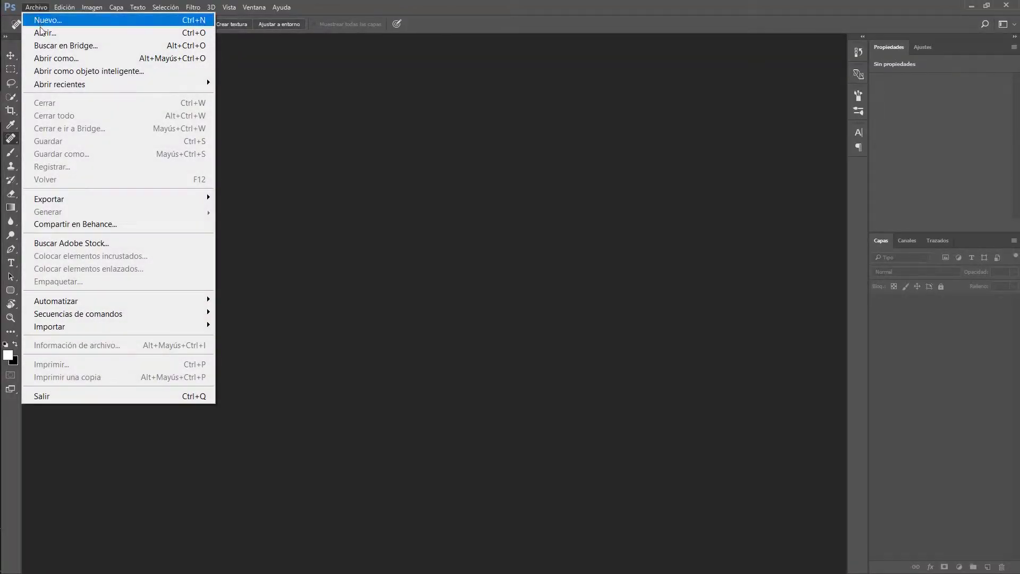
{"action": "left_click", "coordinate": [40, 33]}
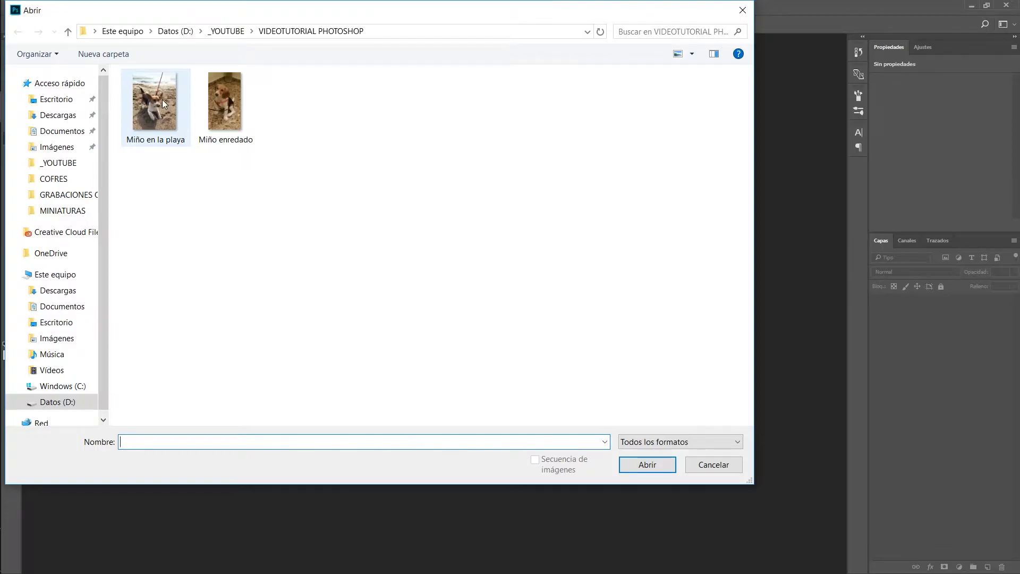
{"action": "double_click", "coordinate": [162, 104]}
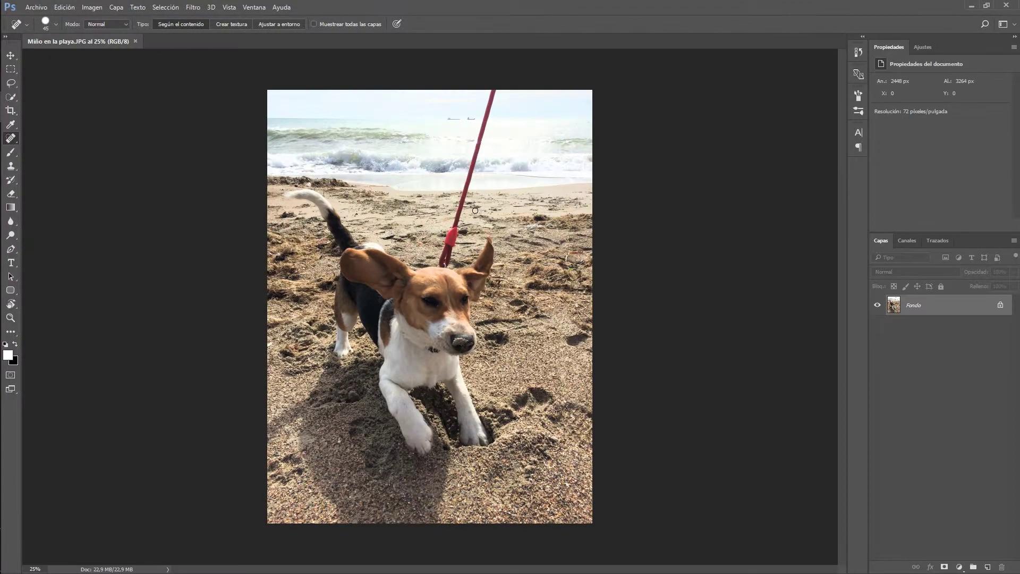
Check the brush settings (84 px, 78% hardness) and switch to the Brush tool
{"action": "left_click", "coordinate": [56, 24]}
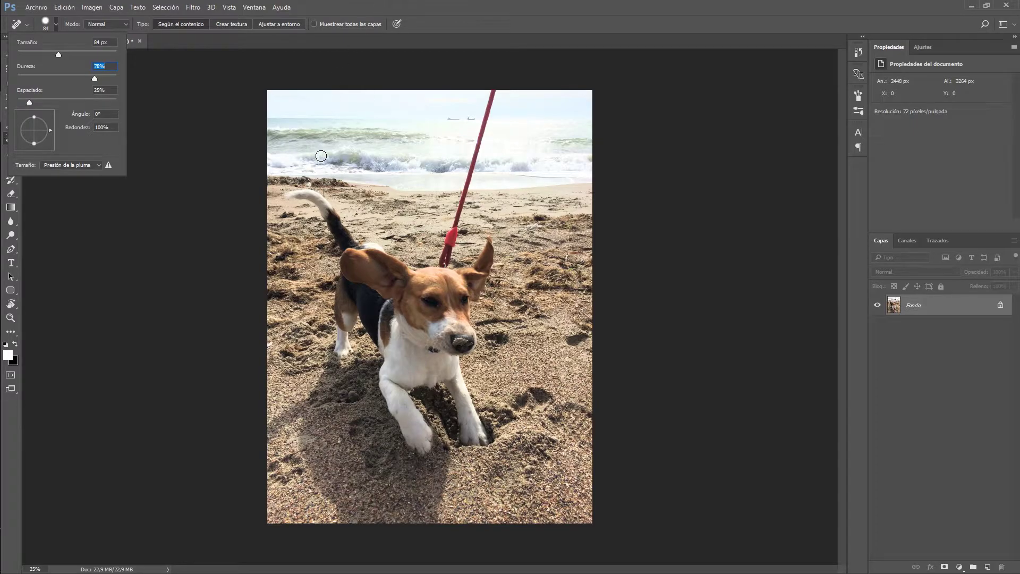
{"action": "key", "text": "Return"}
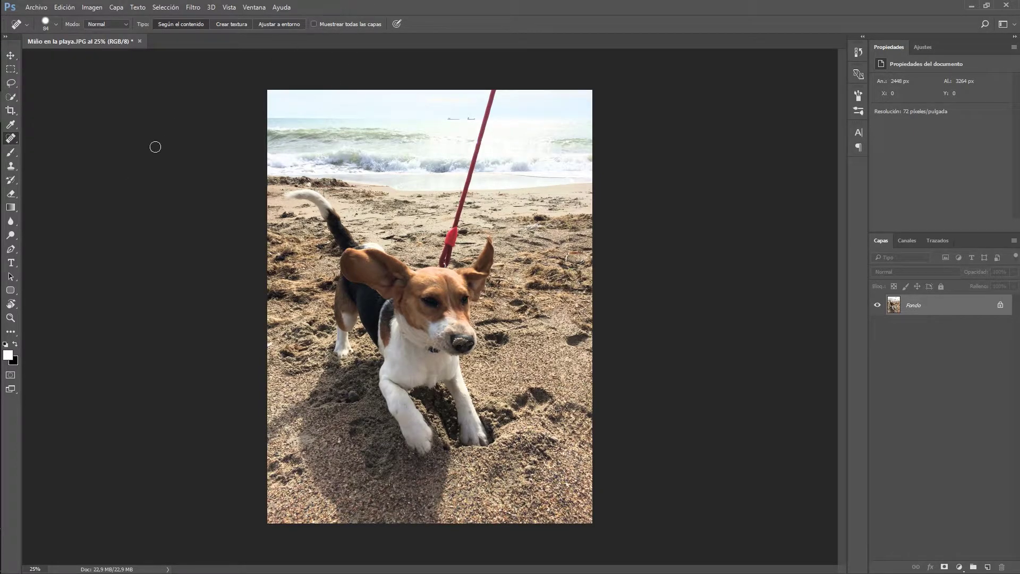
{"action": "key", "text": "b"}
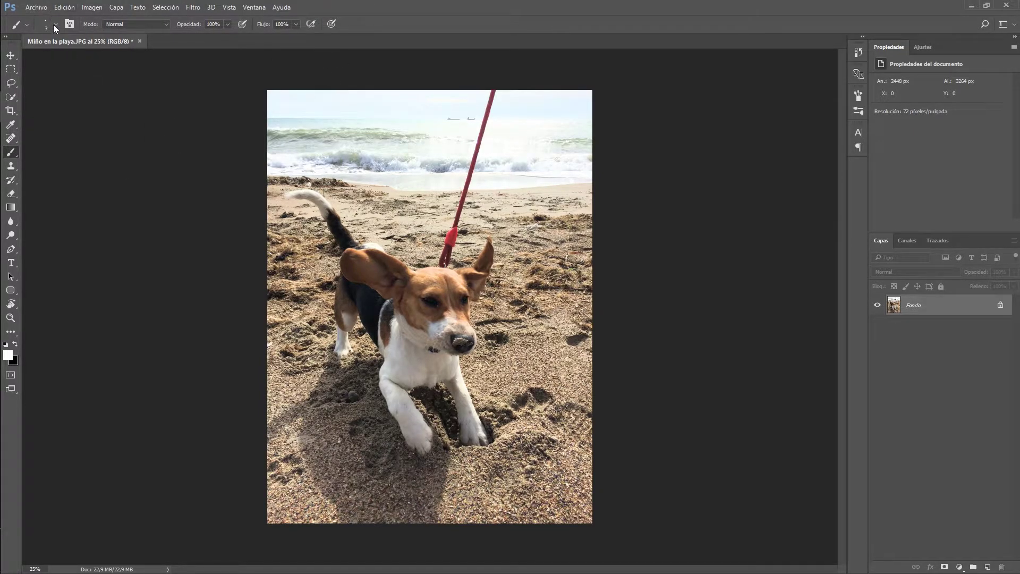
{"action": "left_click", "coordinate": [55, 24]}
{"action": "left_click_drag", "start_coordinate": [62, 58], "coordinate": [90, 59]}
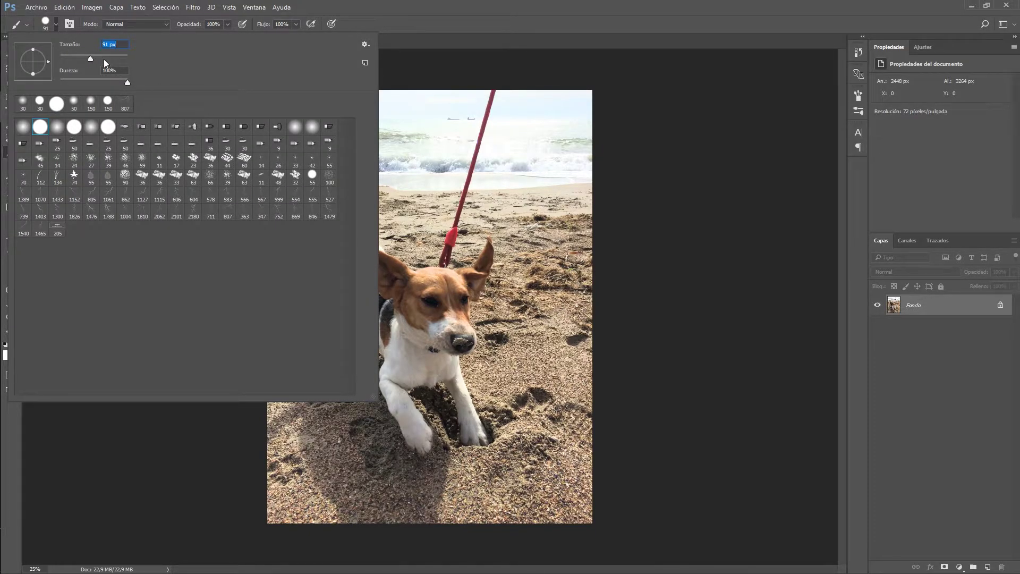
{"action": "left_click_drag", "start_coordinate": [104, 60], "coordinate": [111, 58]}
{"action": "left_click_drag", "start_coordinate": [117, 59], "coordinate": [117, 59]}
{"action": "left_click", "coordinate": [527, 378]}
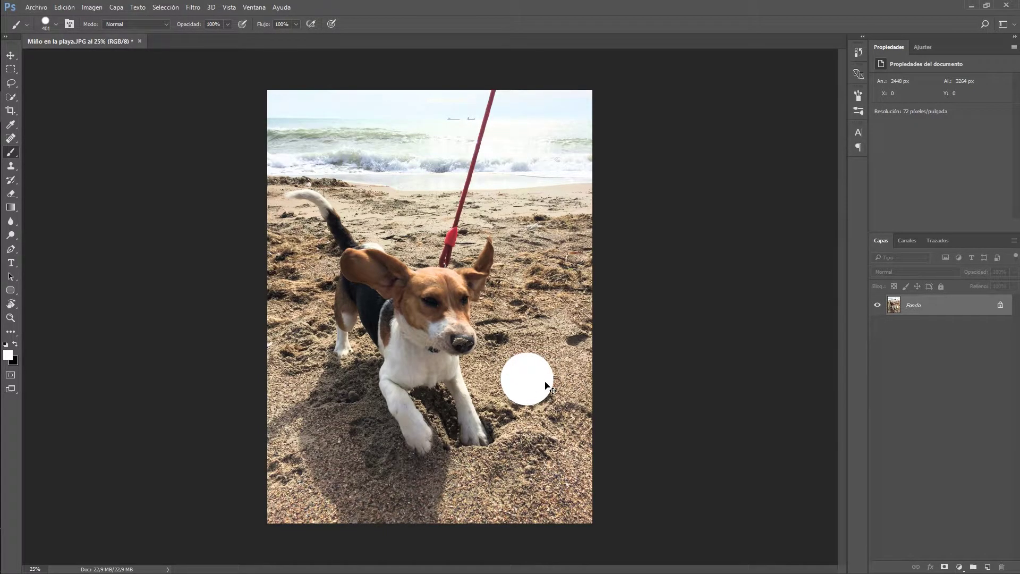
{"action": "key", "text": "ctrl+z"}
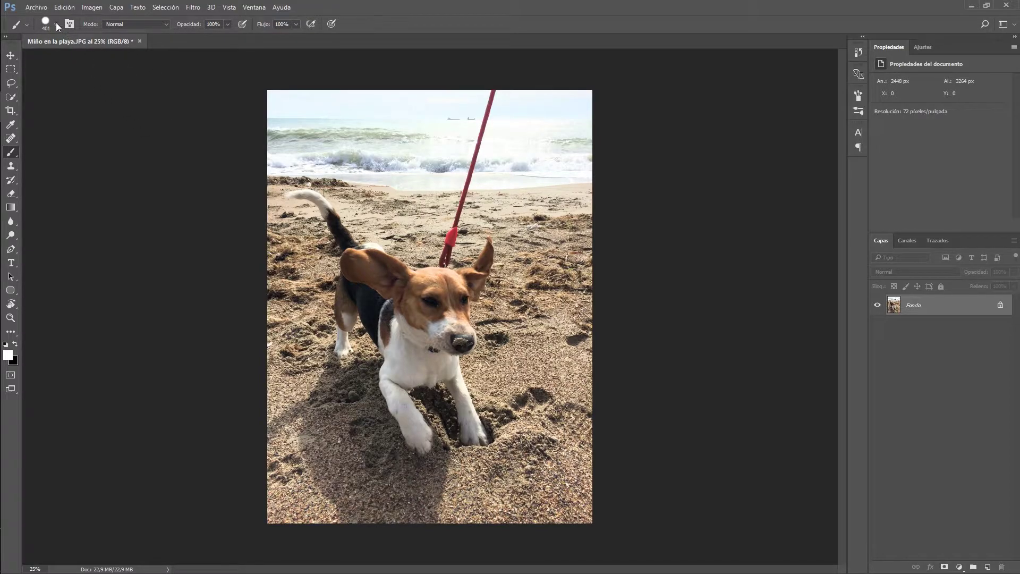
{"action": "left_click", "coordinate": [57, 25]}
{"action": "left_click_drag", "start_coordinate": [80, 74], "coordinate": [52, 78]}
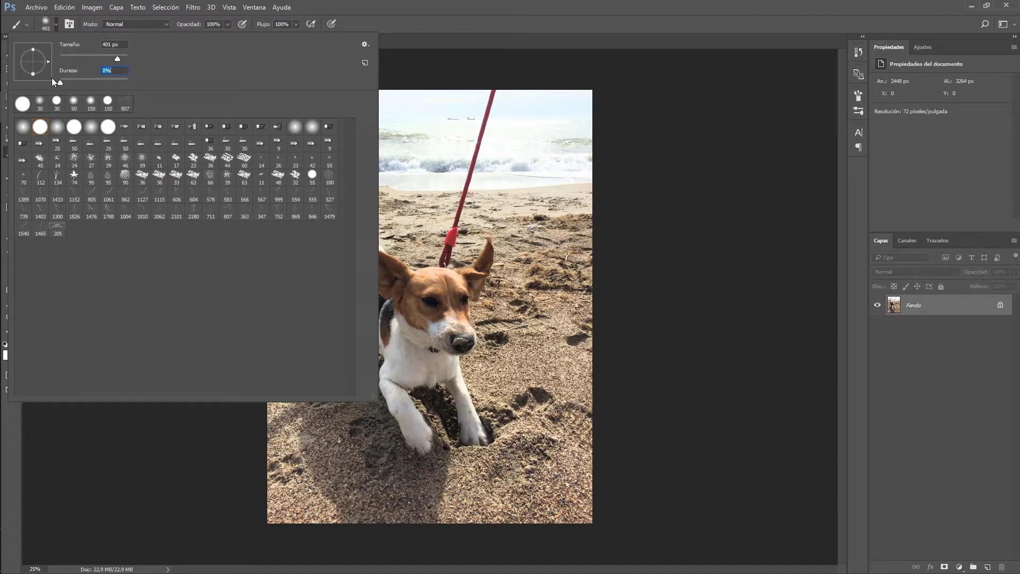
{"action": "left_click", "coordinate": [522, 380]}
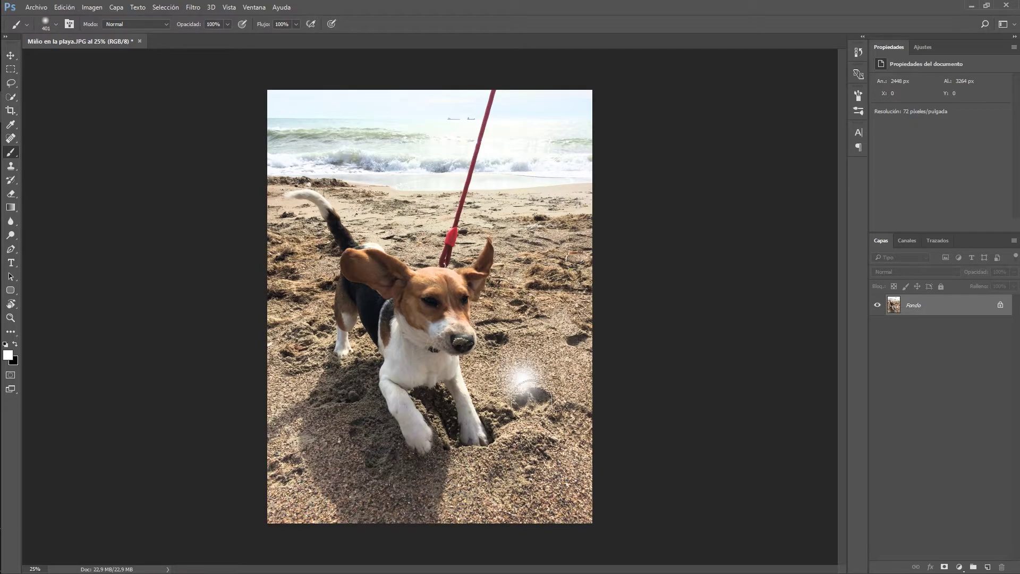
{"action": "key", "text": "ctrl+z"}
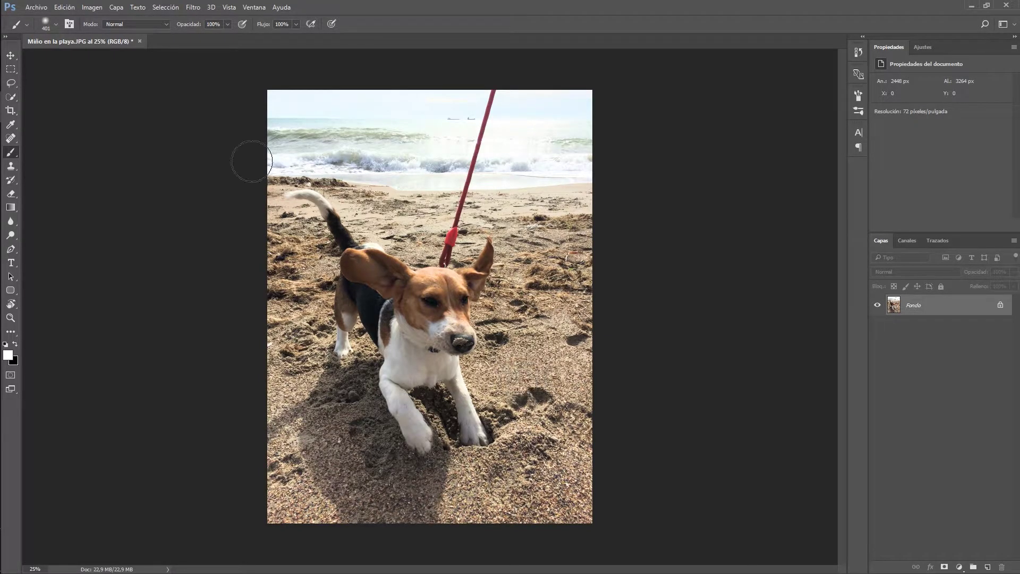
{"action": "left_click", "coordinate": [57, 24]}
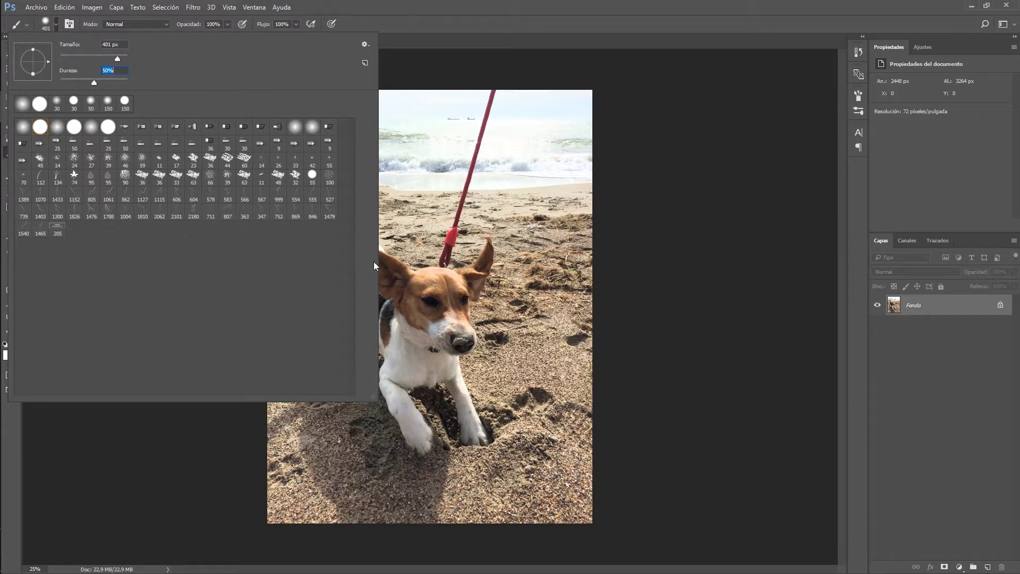
{"action": "left_click", "coordinate": [531, 375]}
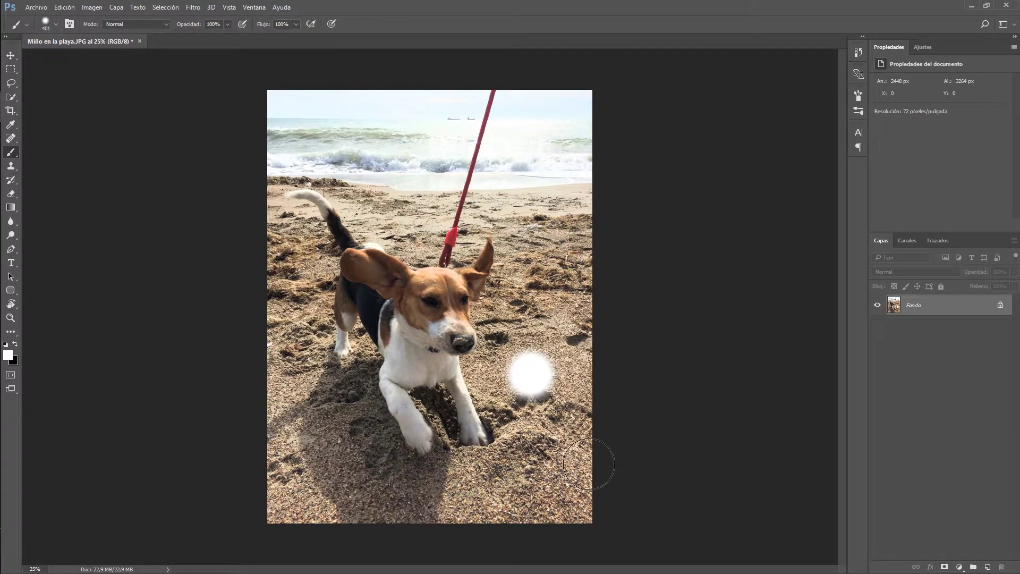
{"action": "key", "text": "ctrl+z"}
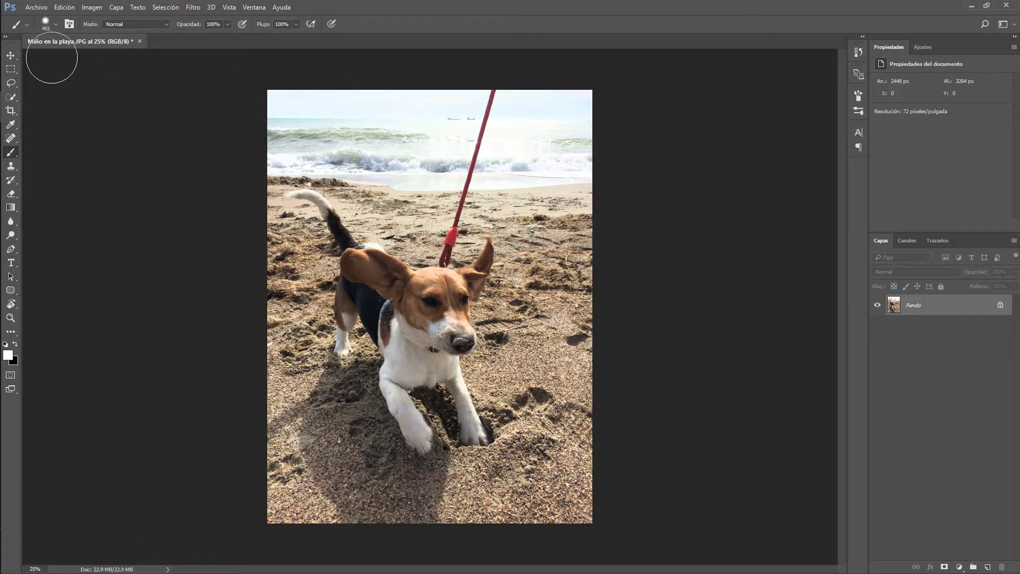
{"action": "key", "text": "w"}
{"action": "key", "text": "v"}
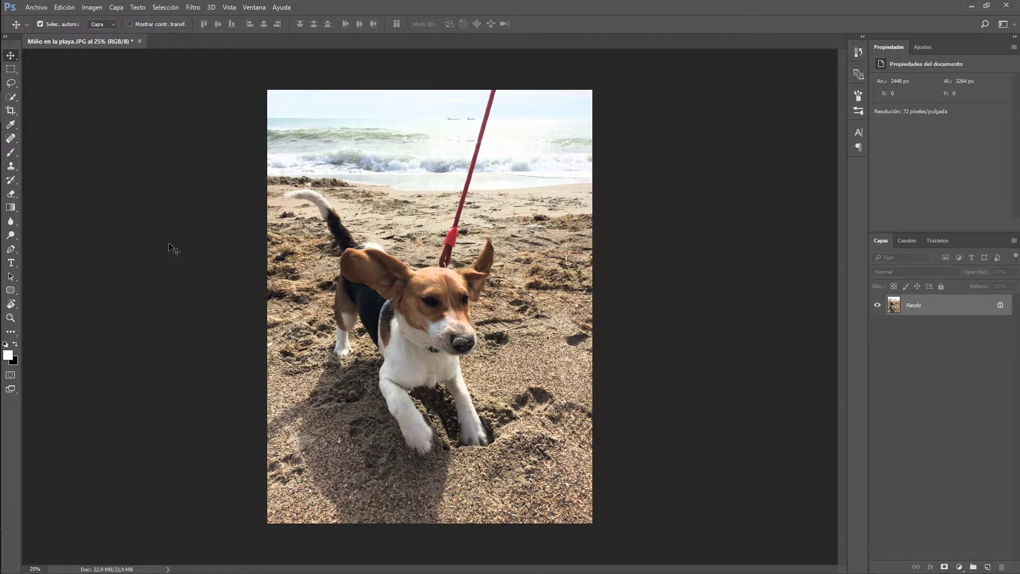
Select the Spot Healing Brush and set it to 49 px with 83% hardness
{"action": "left_click", "coordinate": [12, 142]}
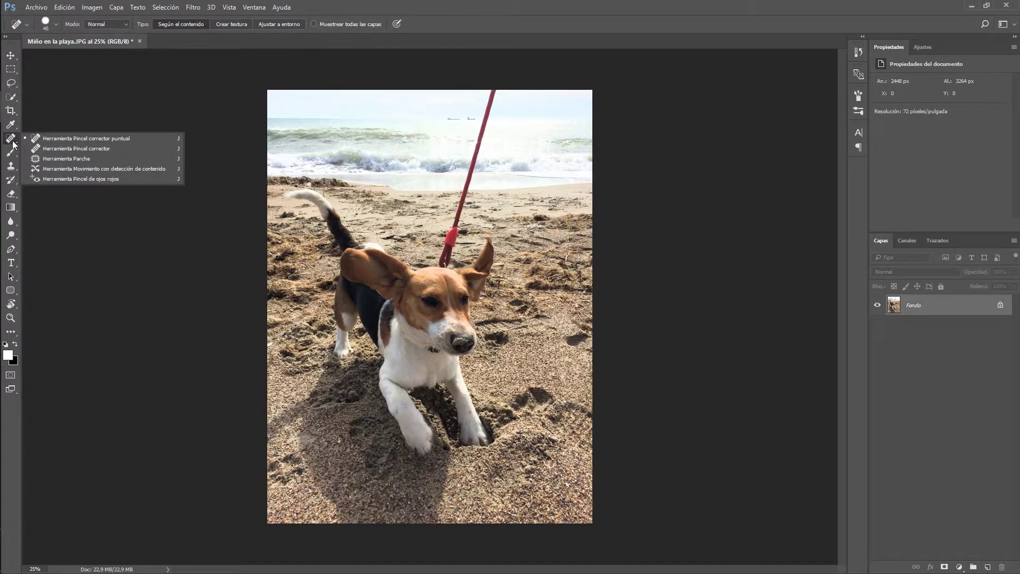
{"action": "left_click", "coordinate": [69, 142]}
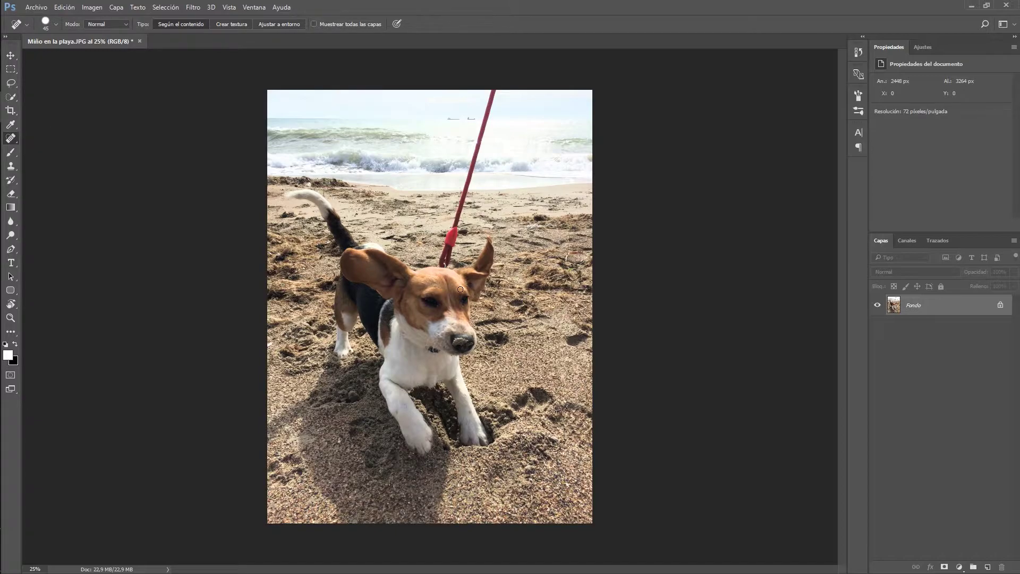
{"action": "key", "text": "j"}
{"action": "left_click", "coordinate": [56, 24]}
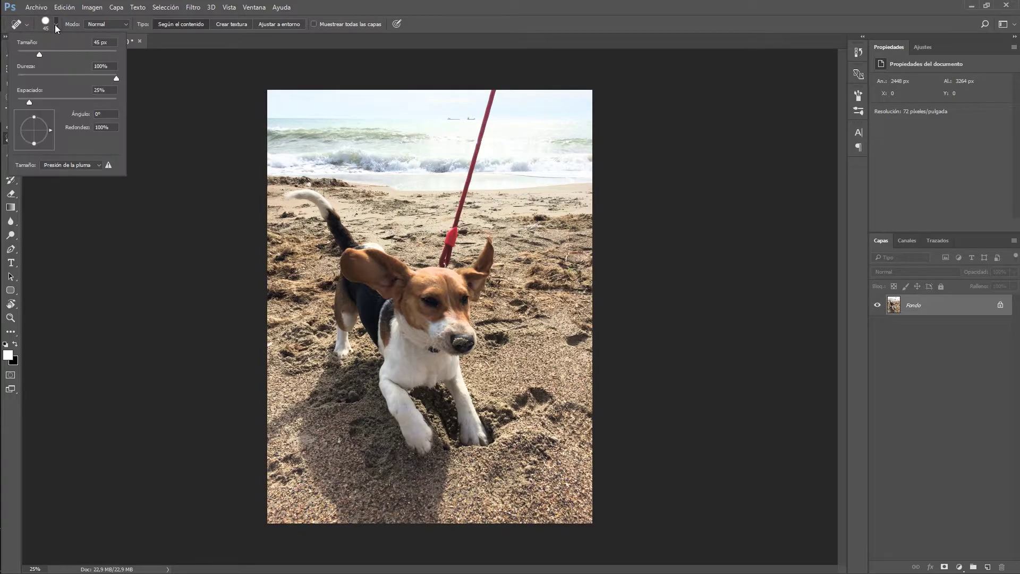
{"action": "left_click_drag", "start_coordinate": [38, 55], "coordinate": [44, 55]}
{"action": "left_click_drag", "start_coordinate": [116, 78], "coordinate": [99, 78]}
{"action": "key", "text": "Return"}
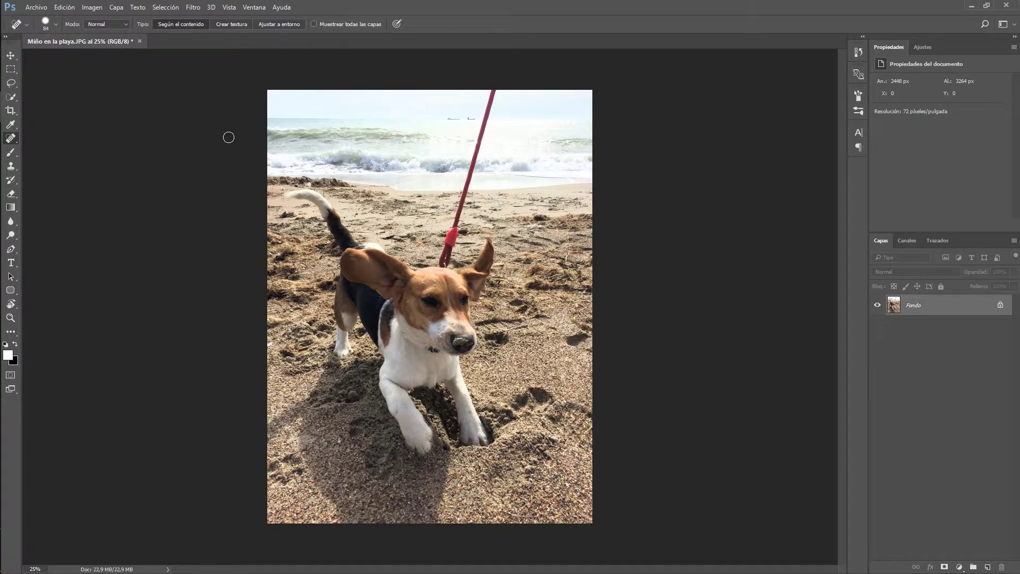
Enlarge the healing brush to 104 px and paint down along the red leash
{"action": "left_click", "coordinate": [56, 27]}
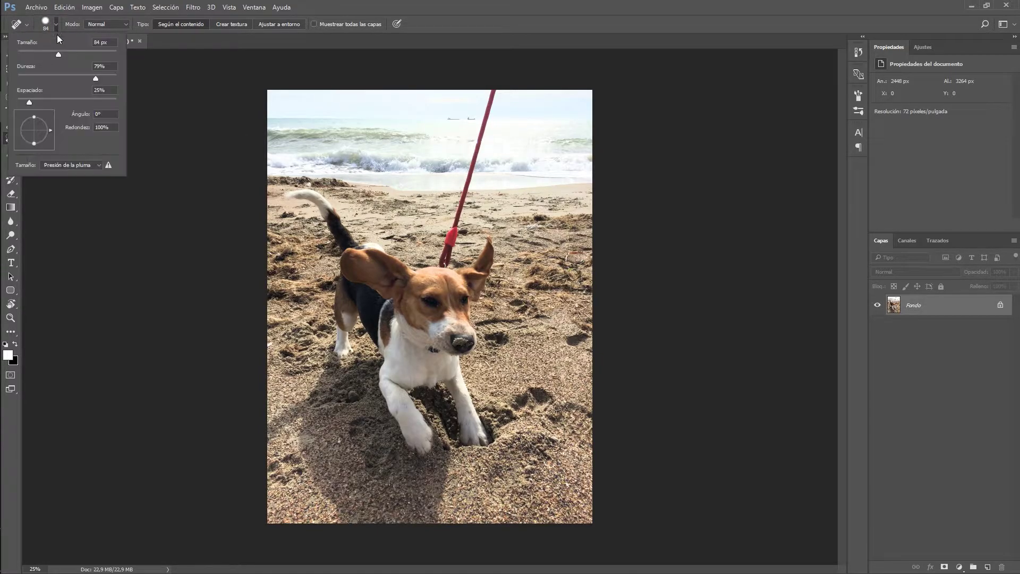
{"action": "left_click_drag", "start_coordinate": [59, 55], "coordinate": [68, 55]}
{"action": "left_click", "coordinate": [494, 93]}
{"action": "mouse_move", "coordinate": [492, 94]}
{"action": "left_mouse_down"}
{"action": "mouse_move", "coordinate": [443, 261]}
{"action": "mouse_move", "coordinate": [450, 251]}
{"action": "left_mouse_up"}
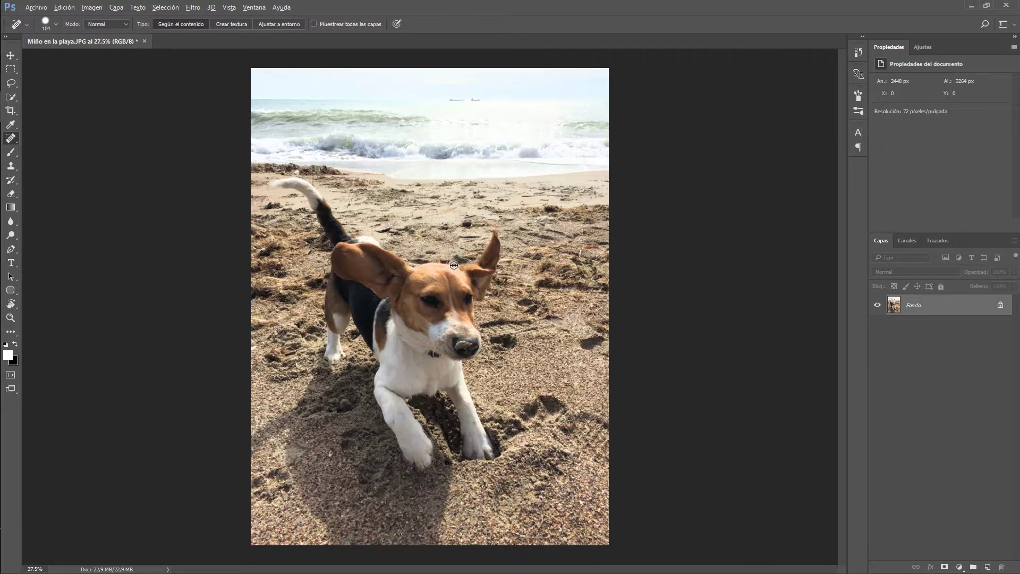
Frame the shoreline above the dog and toggle undo to compare before and after
{"action": "scroll", "coordinate": [454, 265], "scroll_direction": "up", "scroll_amount": 5}
{"action": "scroll", "coordinate": [453, 265], "scroll_direction": "up", "scroll_amount": 1}
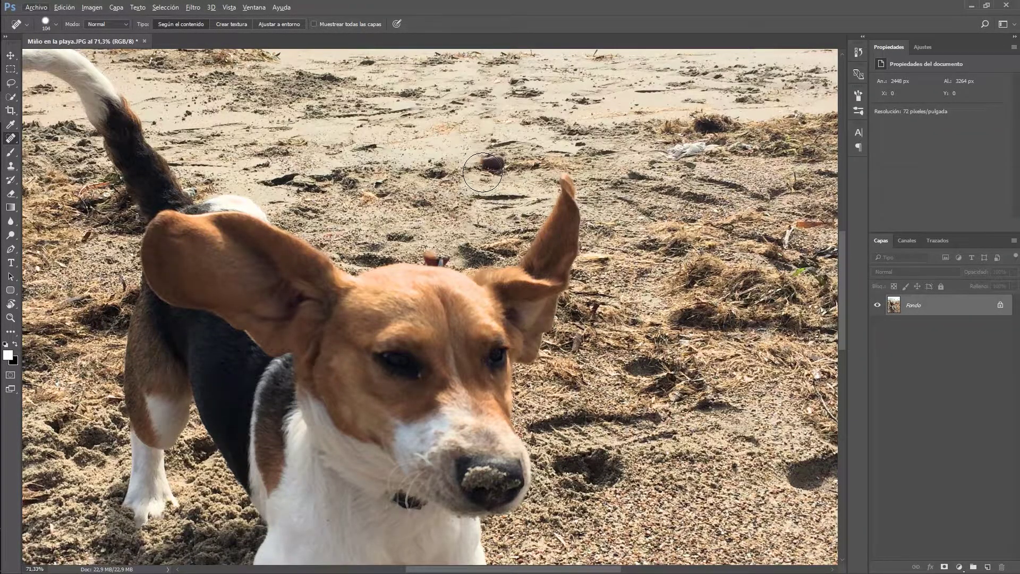
{"action": "mouse_move", "coordinate": [482, 172]}
{"action": "left_mouse_down"}
{"action": "mouse_move", "coordinate": [451, 270]}
{"action": "mouse_move", "coordinate": [519, 314]}
{"action": "mouse_move", "coordinate": [587, 312]}
{"action": "mouse_move", "coordinate": [610, 198]}
{"action": "left_mouse_up"}
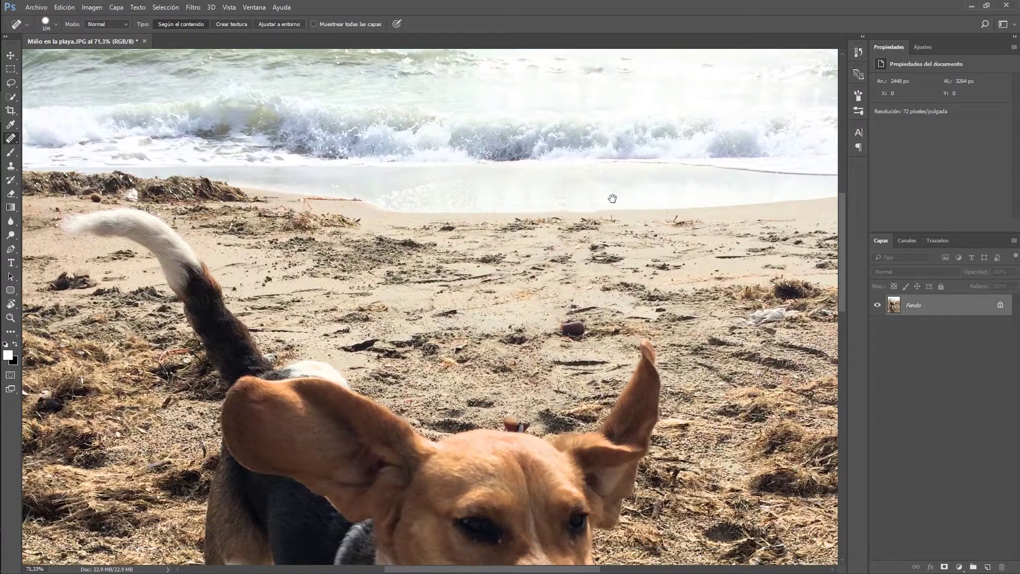
{"action": "left_click_drag", "start_coordinate": [521, 240], "coordinate": [496, 265]}
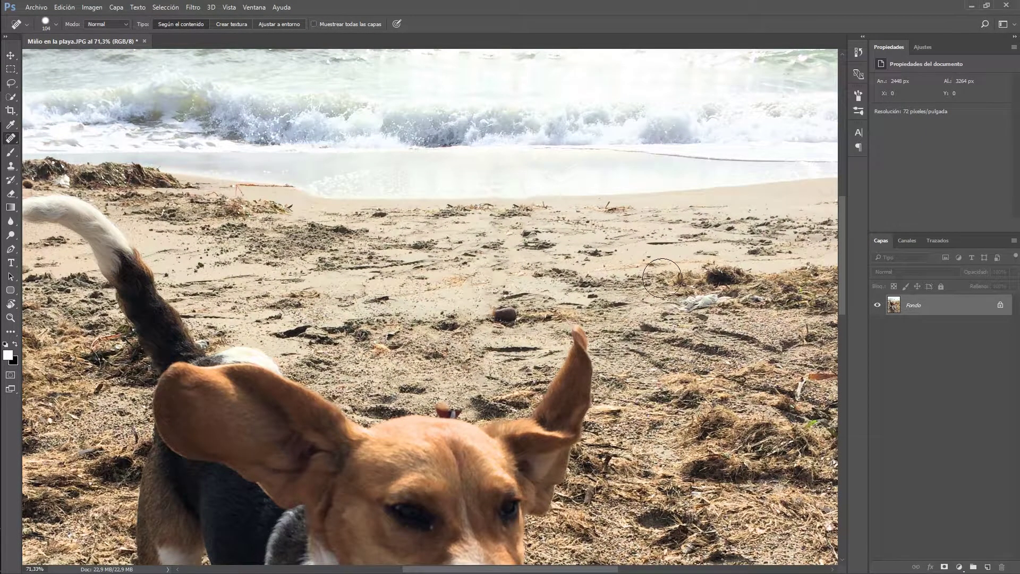
{"action": "key", "text": "ctrl+z"}
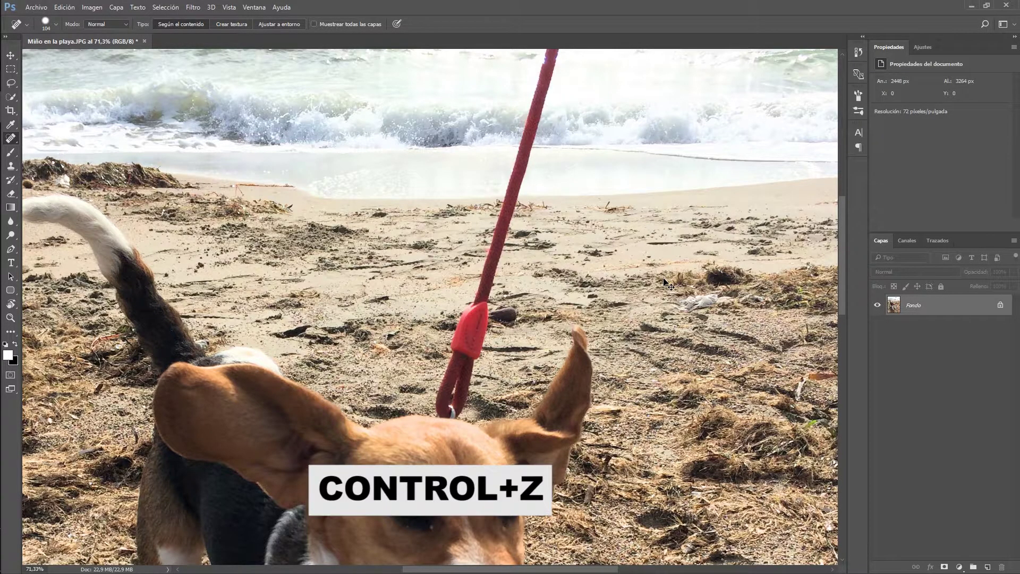
{"action": "key", "text": "ctrl+z"}
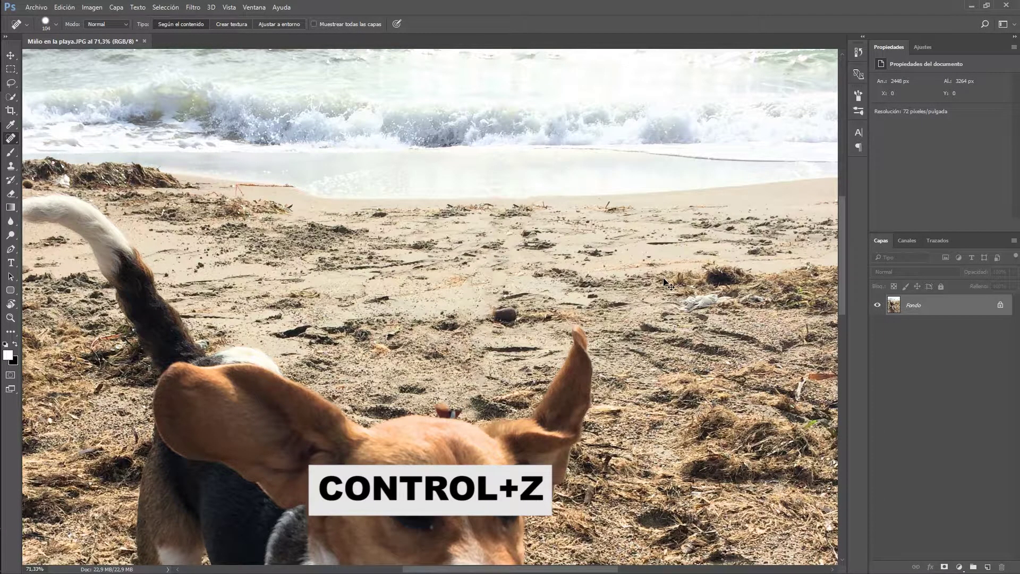
{"action": "key", "text": "ctrl+z"}
{"action": "key", "text": "ctrl+z"}
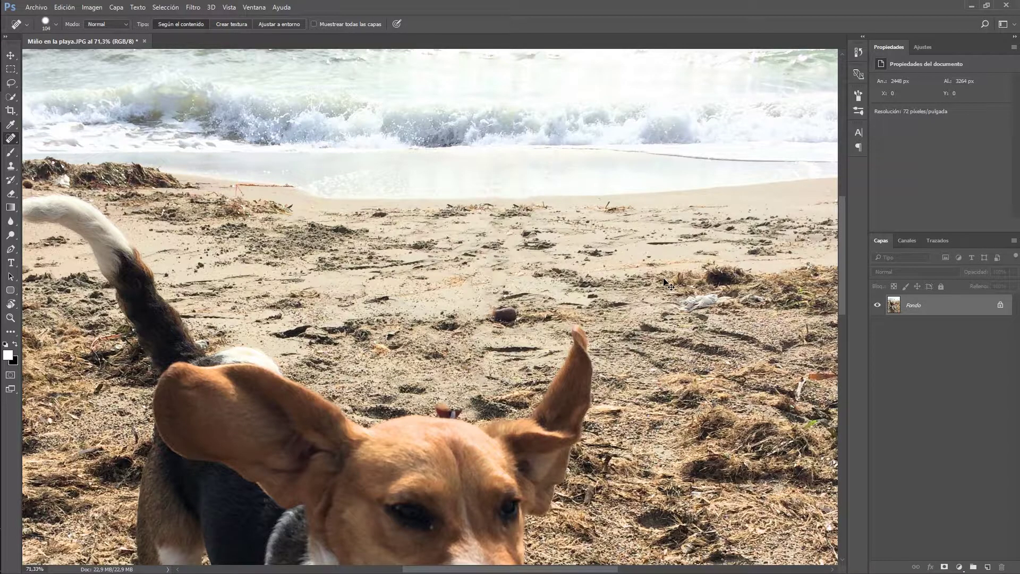
{"action": "key", "text": "ctrl+z"}
{"action": "key", "text": "ctrl+z"}
{"action": "key", "text": "ctrl+z"}
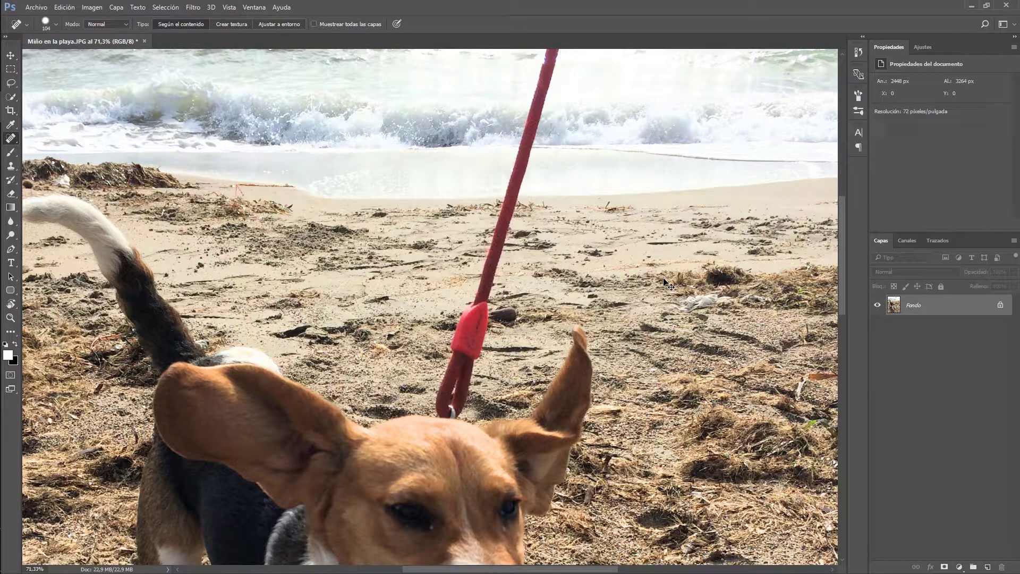
{"action": "key", "text": "ctrl+z"}
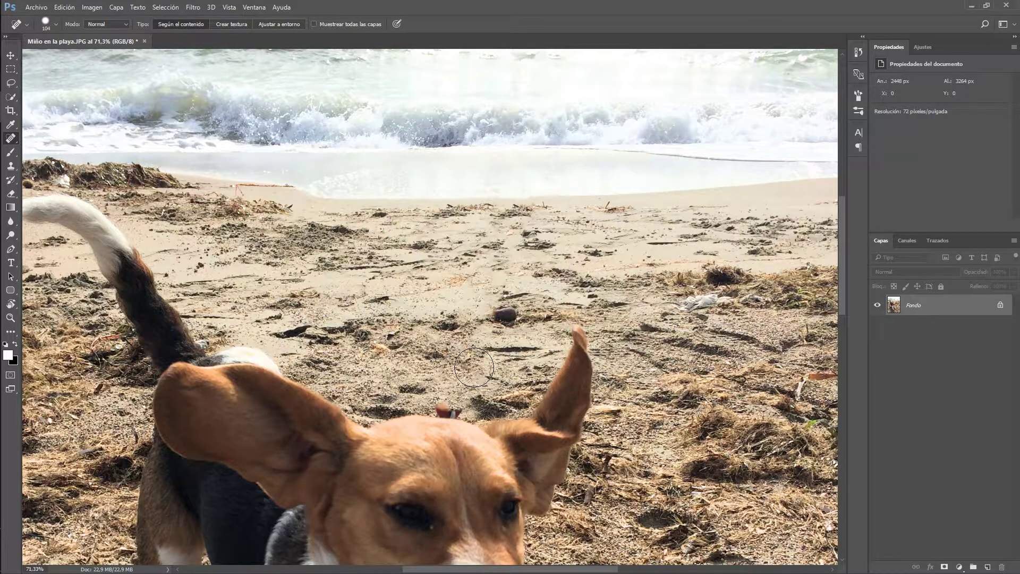
Heal the leftover leash marks in the sand above the dog's head
{"action": "left_click_drag", "start_coordinate": [475, 353], "coordinate": [436, 441]}
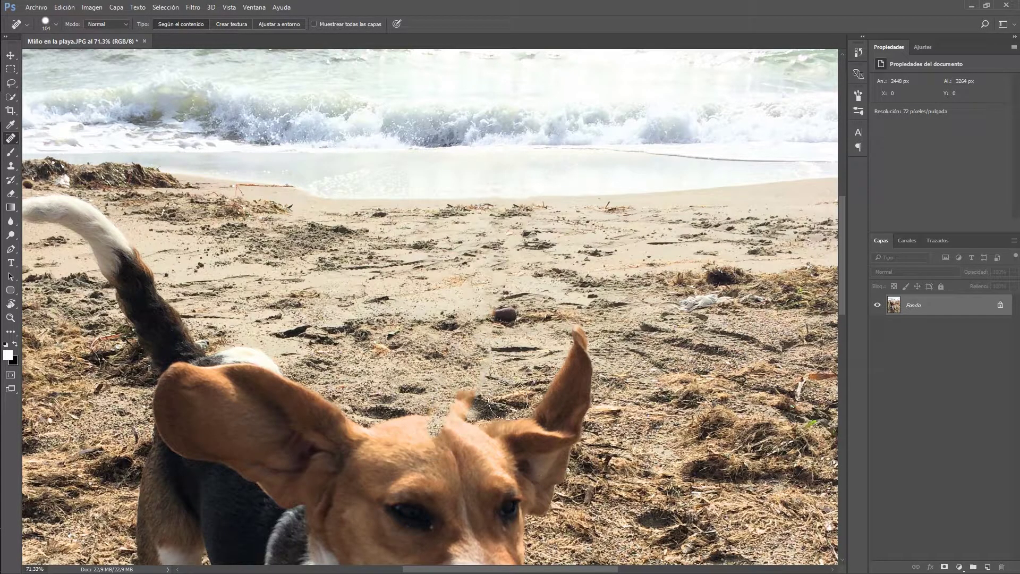
{"action": "left_click_drag", "start_coordinate": [478, 374], "coordinate": [467, 411]}
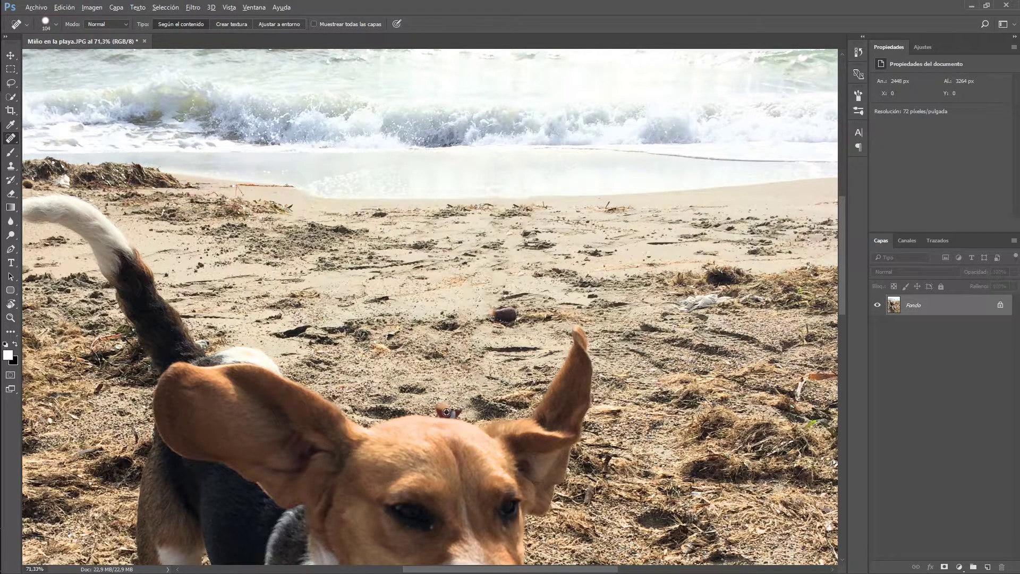
{"action": "scroll", "coordinate": [446, 412], "scroll_direction": "up", "scroll_amount": 2}
{"action": "scroll", "coordinate": [447, 420], "scroll_direction": "up", "scroll_amount": 1}
{"action": "scroll", "coordinate": [448, 428], "scroll_direction": "up", "scroll_amount": 1}
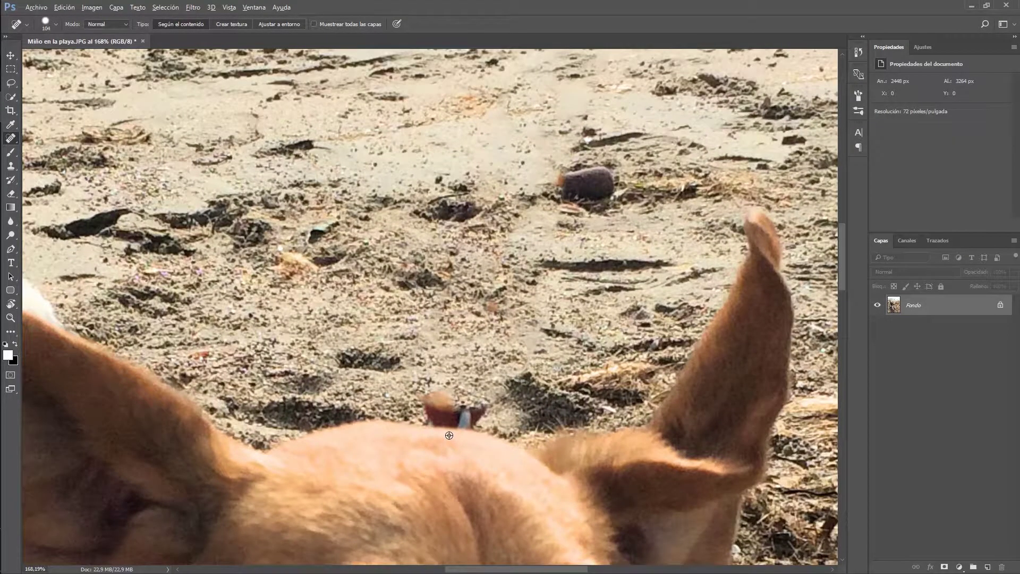
{"action": "scroll", "coordinate": [449, 435], "scroll_direction": "up", "scroll_amount": 1}
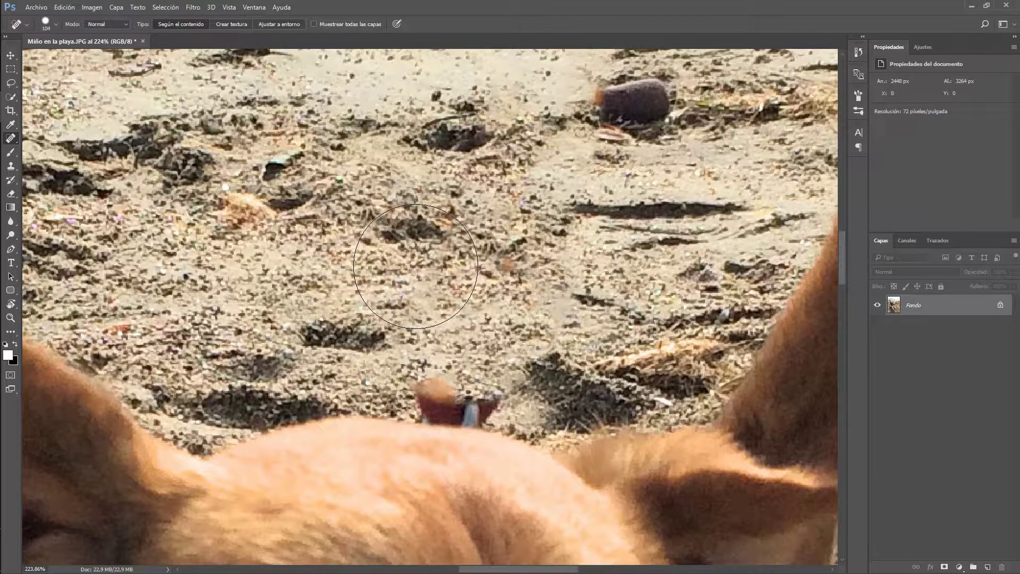
{"action": "key", "text": "s"}
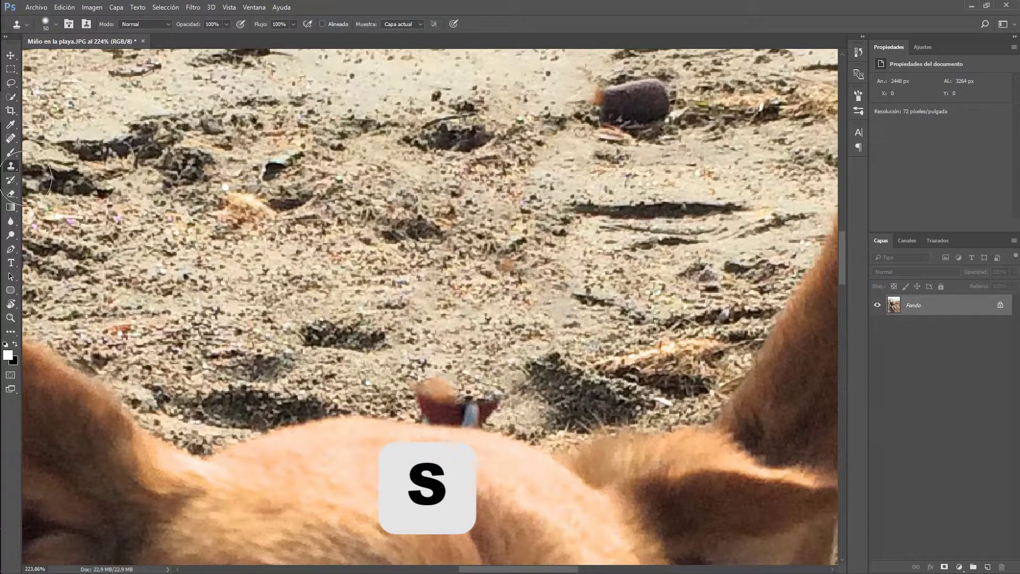
Select the Clone Stamp and Alt-sample clean sand as the clone source
{"action": "right_click", "coordinate": [12, 170]}
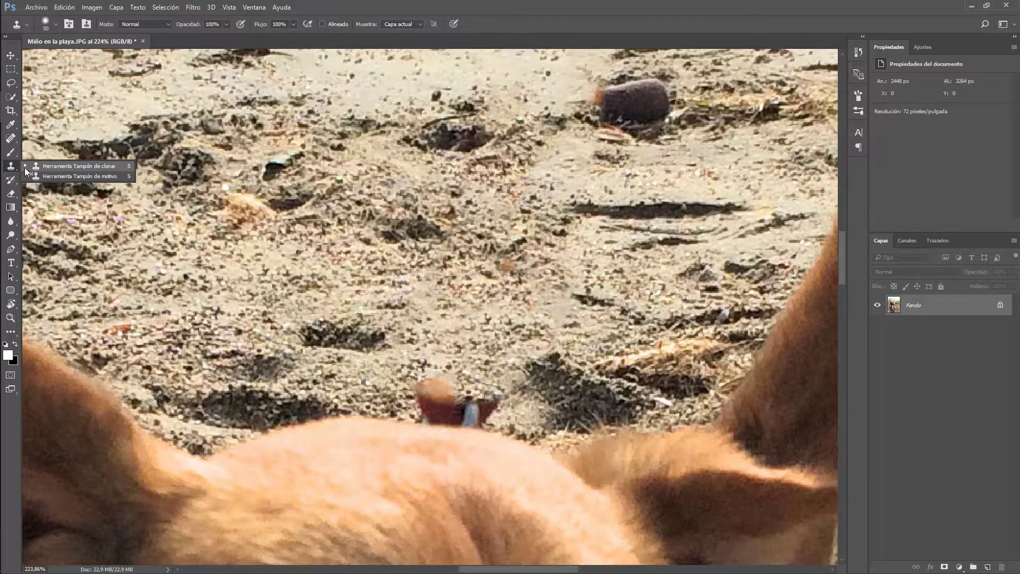
{"action": "left_click", "coordinate": [40, 167]}
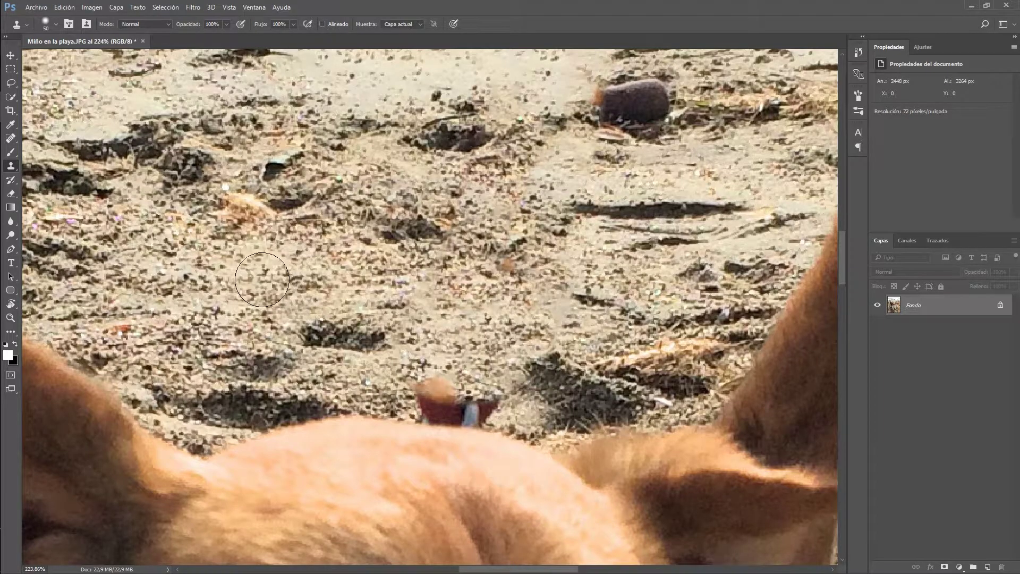
{"action": "key", "text": "alt"}
{"action": "left_click", "coordinate": [256, 273], "text": "alt"}
{"action": "key", "text": "alt"}
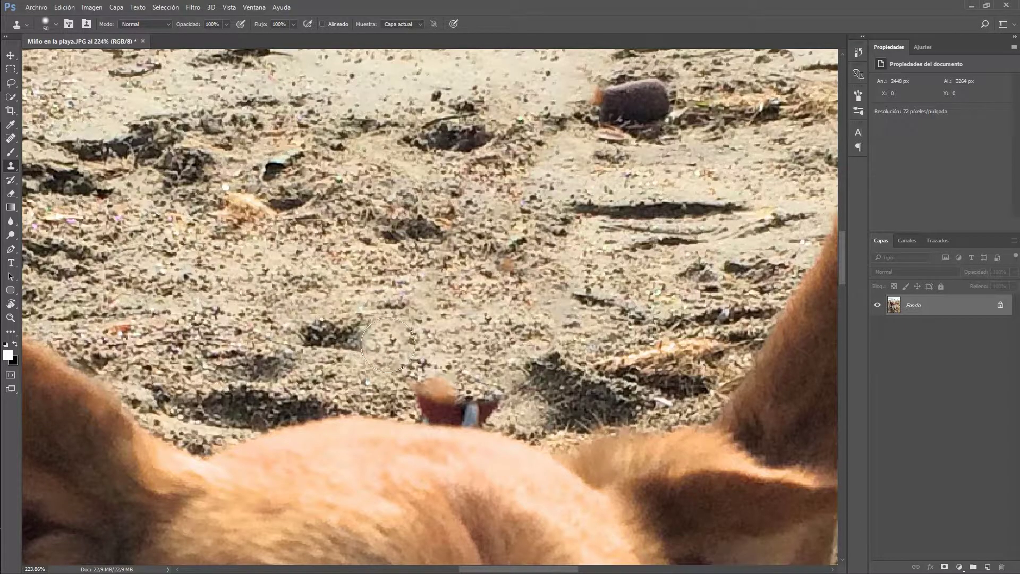
Stamp sand over the orange blob and red leash clip, undoing misplaced patches
{"action": "left_click", "coordinate": [361, 421]}
{"action": "key", "text": "ctrl+z"}
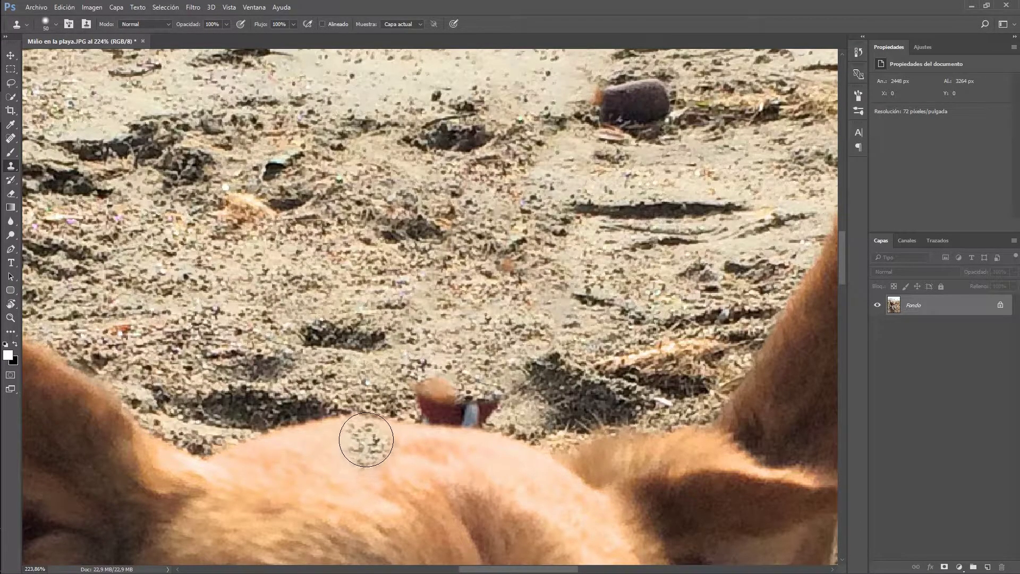
{"action": "left_click", "coordinate": [383, 468]}
{"action": "key", "text": "ctrl+z"}
{"action": "left_click", "coordinate": [371, 471]}
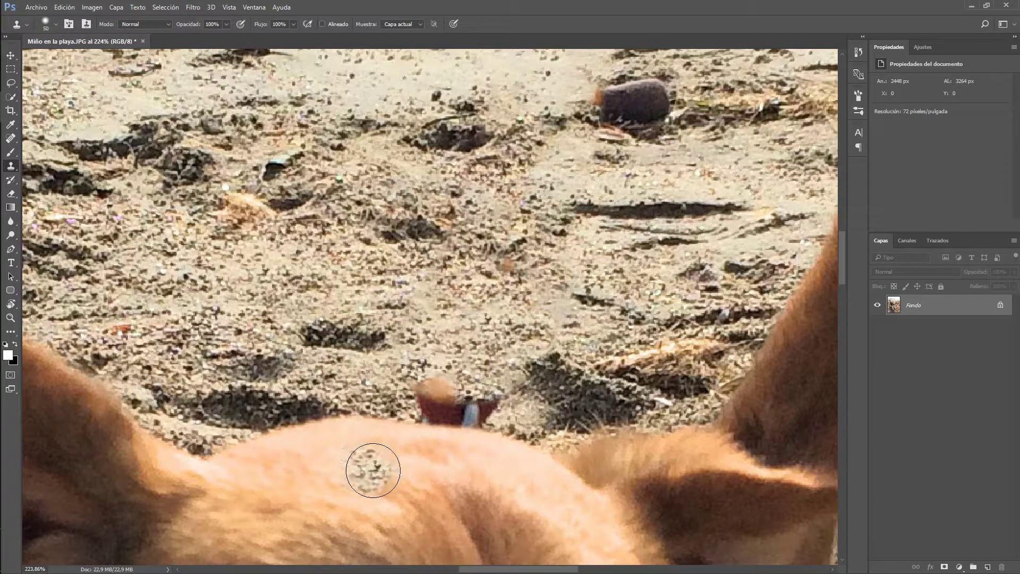
{"action": "key", "text": "ctrl+z"}
{"action": "left_click_drag", "start_coordinate": [398, 371], "coordinate": [419, 394]}
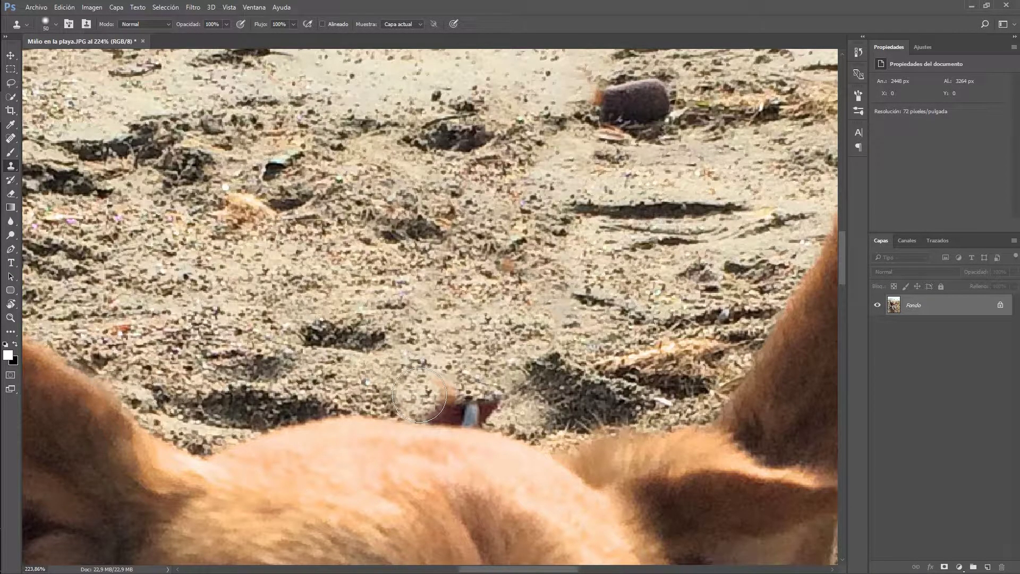
{"action": "left_click_drag", "start_coordinate": [419, 394], "coordinate": [487, 406]}
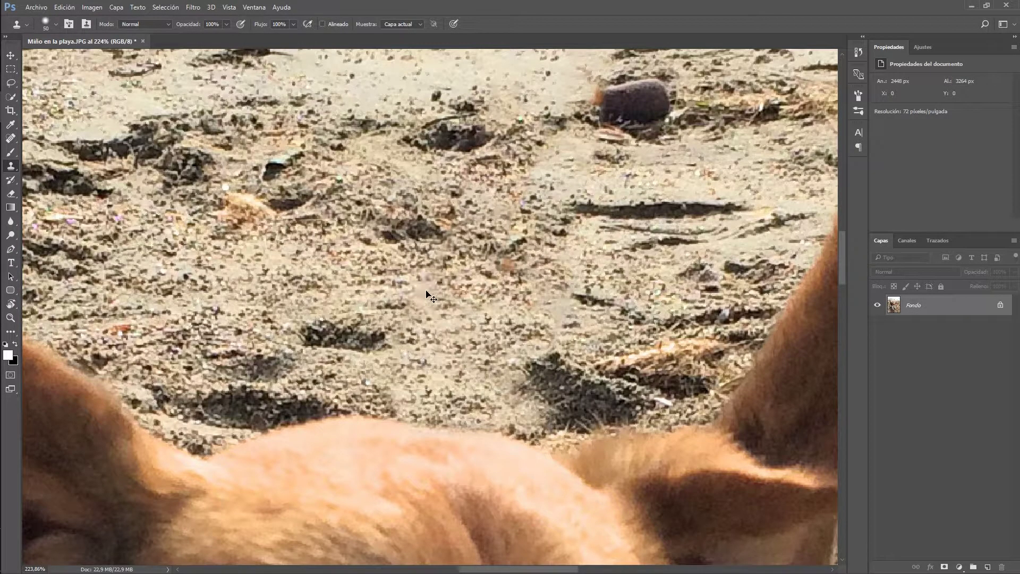
Fit the finished beach photo on screen, then open Miño enredado.JPG
{"action": "key", "text": "ctrl+0"}
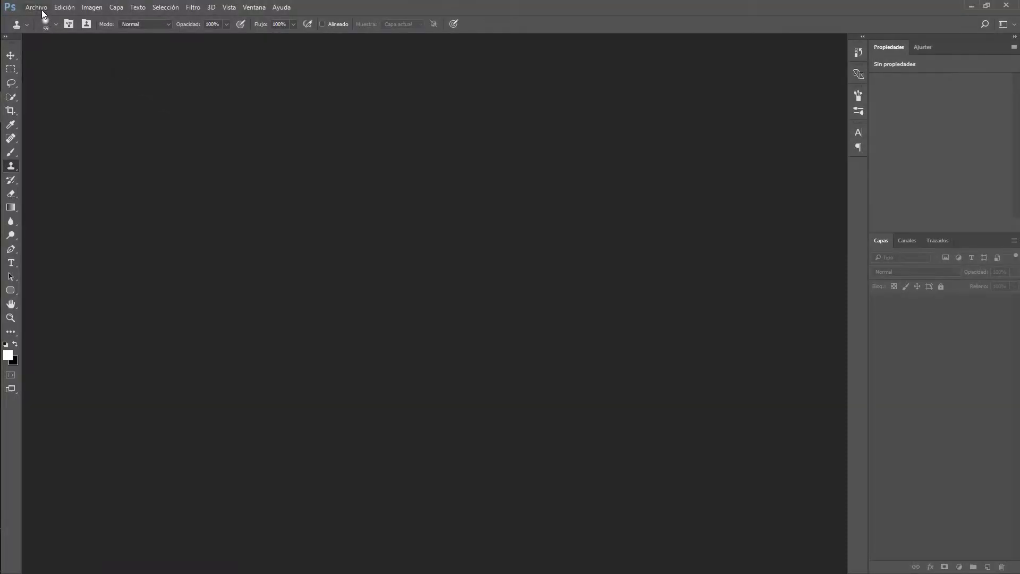
{"action": "left_click", "coordinate": [36, 6]}
{"action": "left_click", "coordinate": [42, 33]}
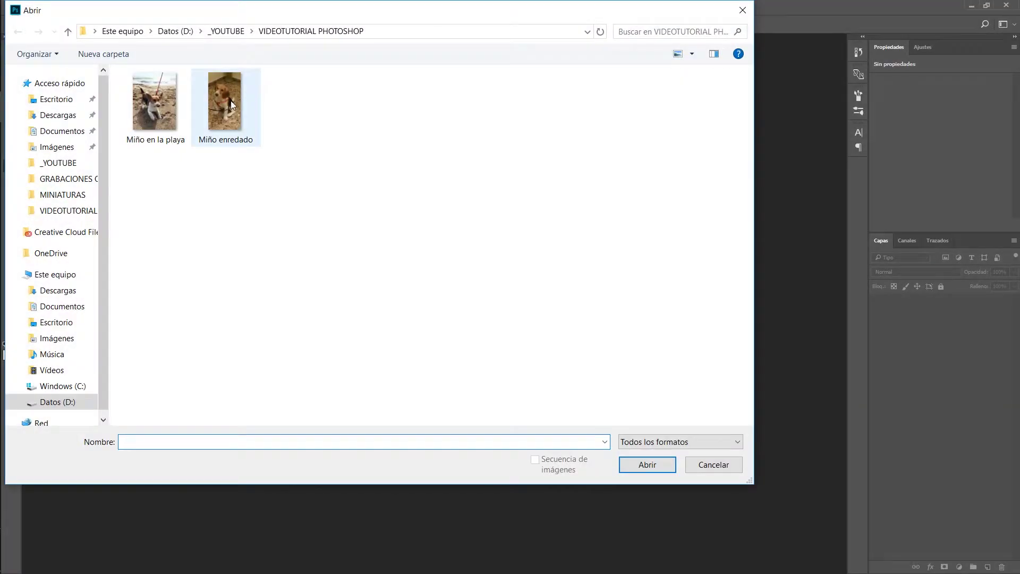
{"action": "left_click", "coordinate": [229, 106]}
{"action": "double_click", "coordinate": [228, 106]}
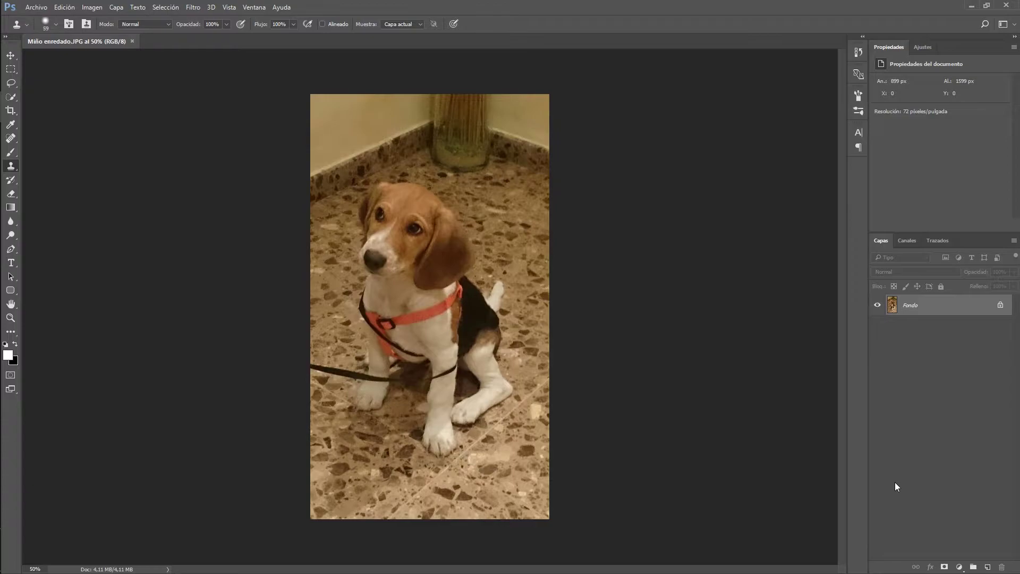
Duplicate Fondo to Capa 1 with Ctrl+J, then zoom in on the harness and leash
{"action": "key", "text": "ctrl+j"}
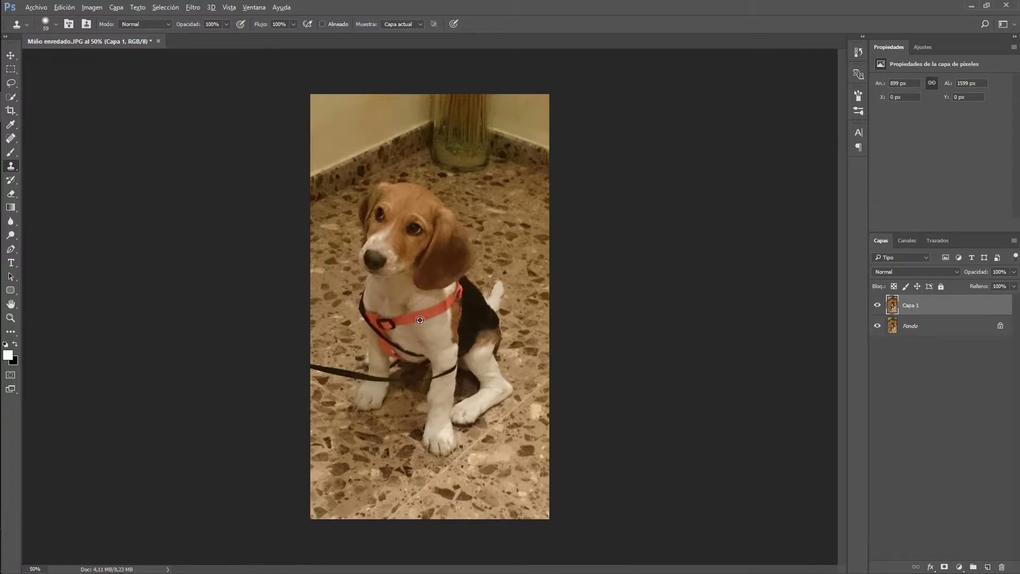
{"action": "scroll", "coordinate": [420, 320], "scroll_direction": "up", "scroll_amount": 2}
{"action": "scroll", "coordinate": [419, 319], "scroll_direction": "up", "scroll_amount": 2}
{"action": "scroll", "coordinate": [418, 327], "scroll_direction": "up", "scroll_amount": 1}
{"action": "scroll", "coordinate": [417, 340], "scroll_direction": "up", "scroll_amount": 2}
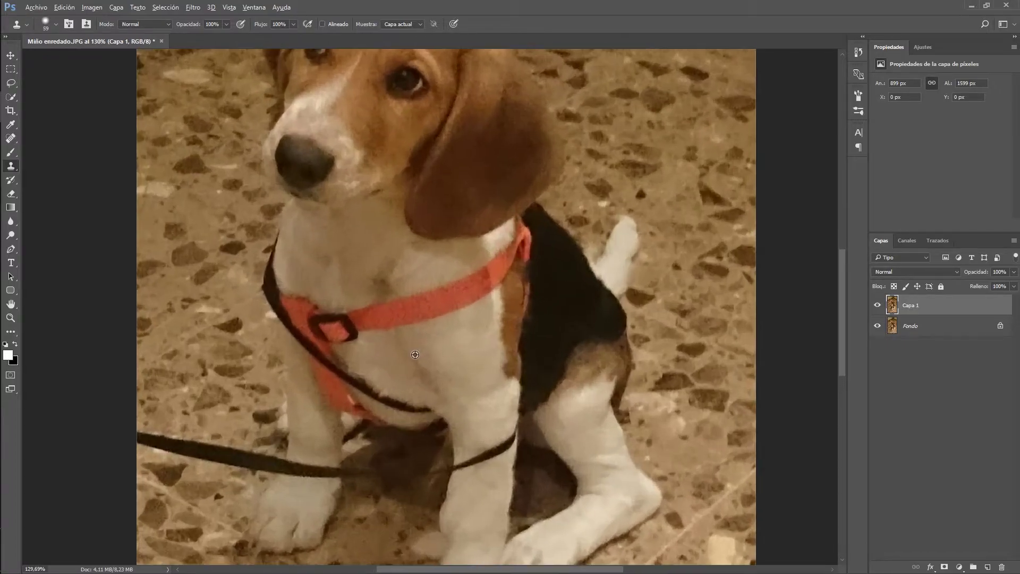
{"action": "scroll", "coordinate": [414, 354], "scroll_direction": "up", "scroll_amount": 2}
{"action": "scroll", "coordinate": [399, 376], "scroll_direction": "up", "scroll_amount": 1}
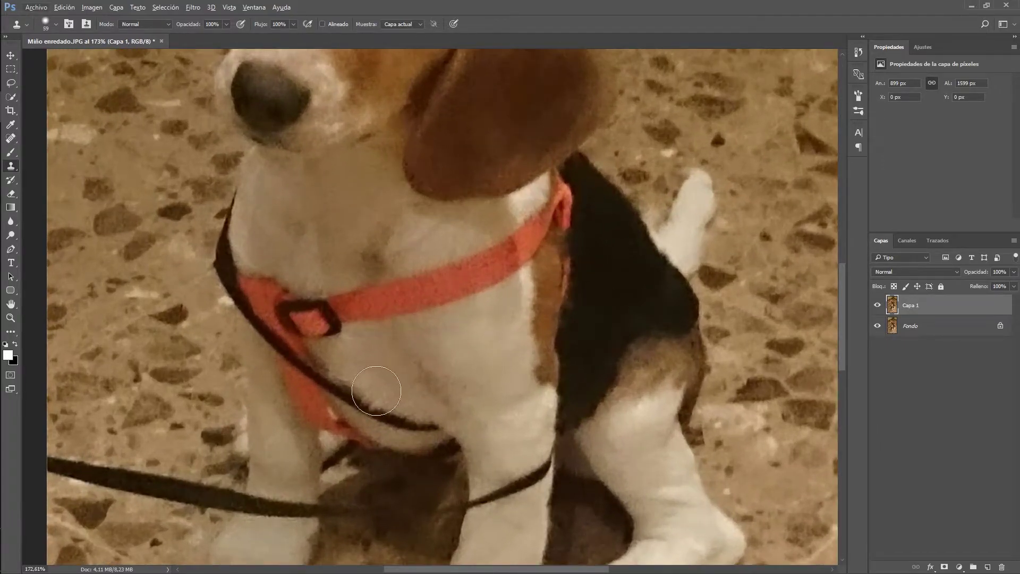
{"action": "left_click_drag", "start_coordinate": [364, 391], "coordinate": [502, 316]}
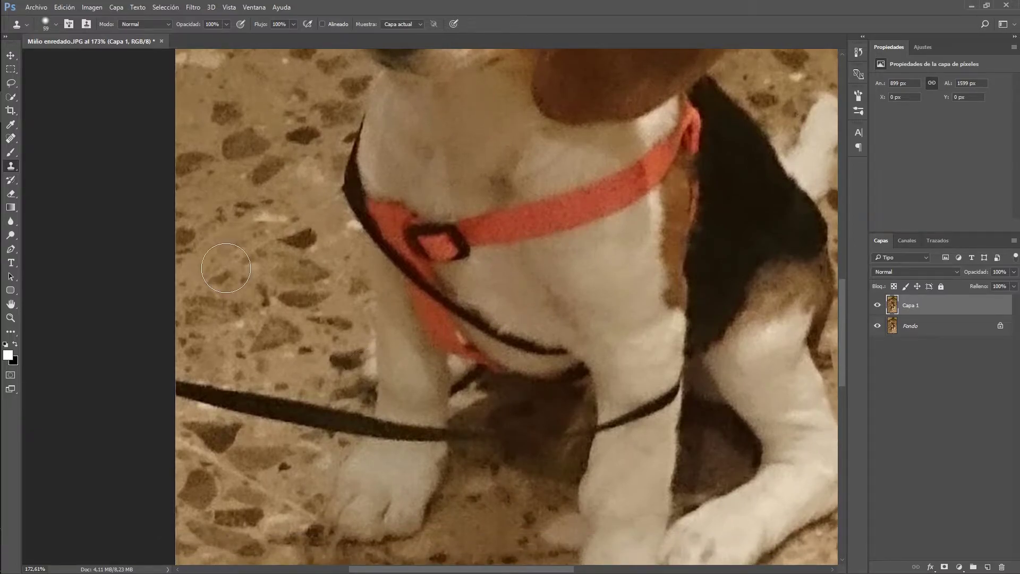
Heal away the leash across the floor with a 43 px Spot Healing Brush
{"action": "key", "text": "j"}
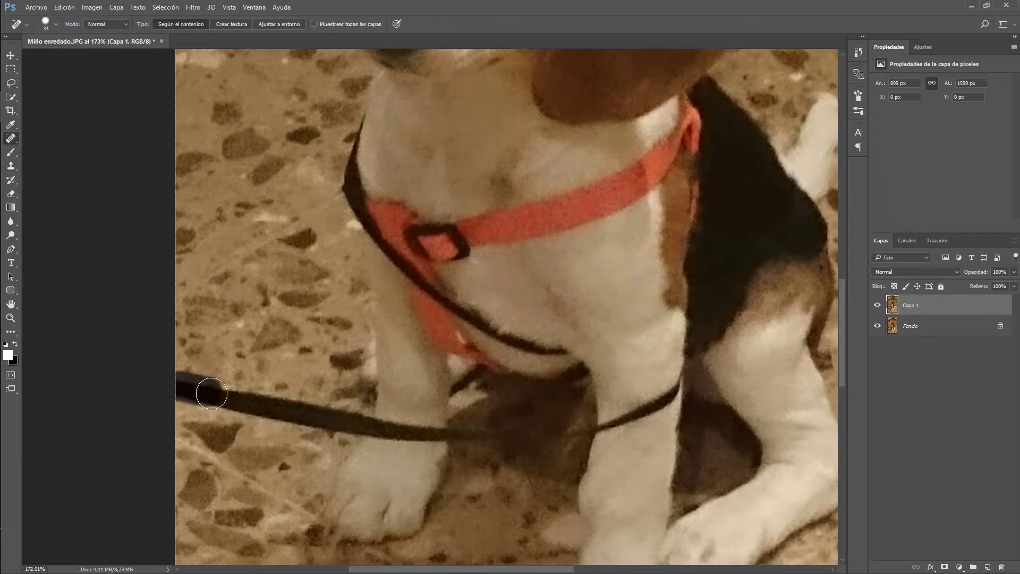
{"action": "mouse_move", "coordinate": [211, 393]}
{"action": "left_mouse_down"}
{"action": "mouse_move", "coordinate": [337, 419]}
{"action": "mouse_move", "coordinate": [512, 434]}
{"action": "mouse_move", "coordinate": [661, 405]}
{"action": "mouse_move", "coordinate": [684, 371]}
{"action": "left_mouse_up"}
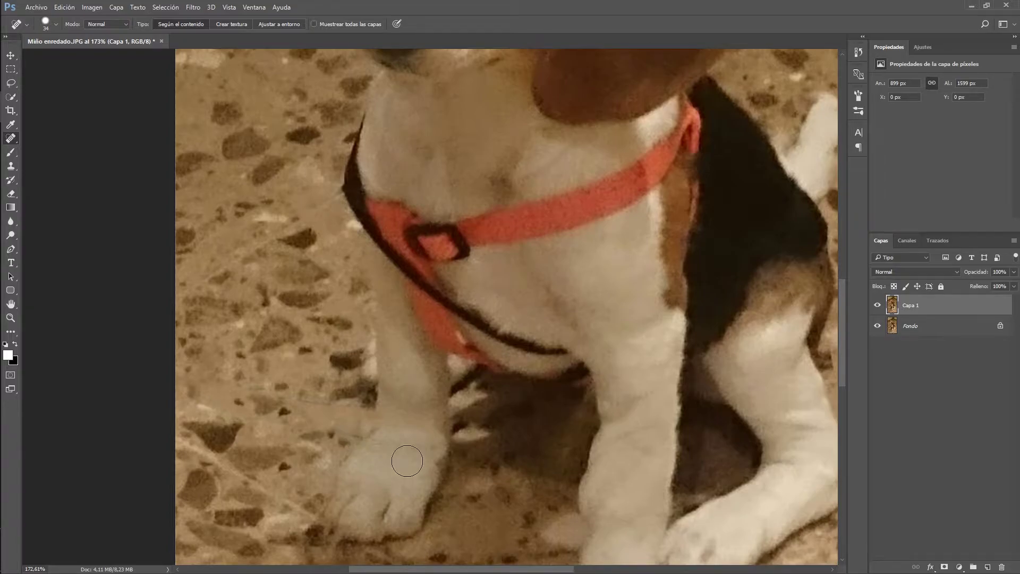
{"action": "left_click_drag", "start_coordinate": [361, 438], "coordinate": [306, 409]}
{"action": "key", "text": "ctrl+z"}
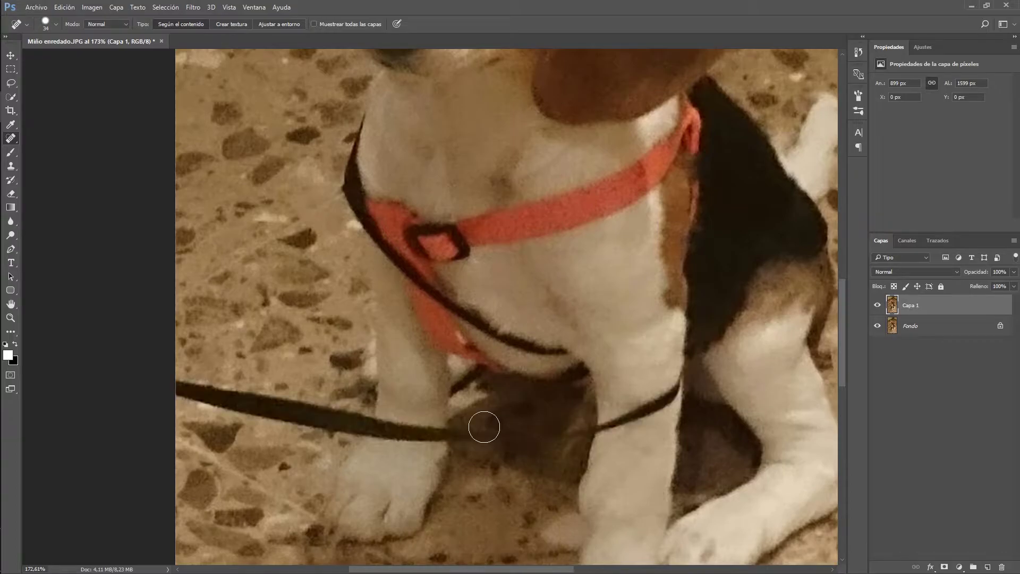
{"action": "left_click", "coordinate": [56, 24]}
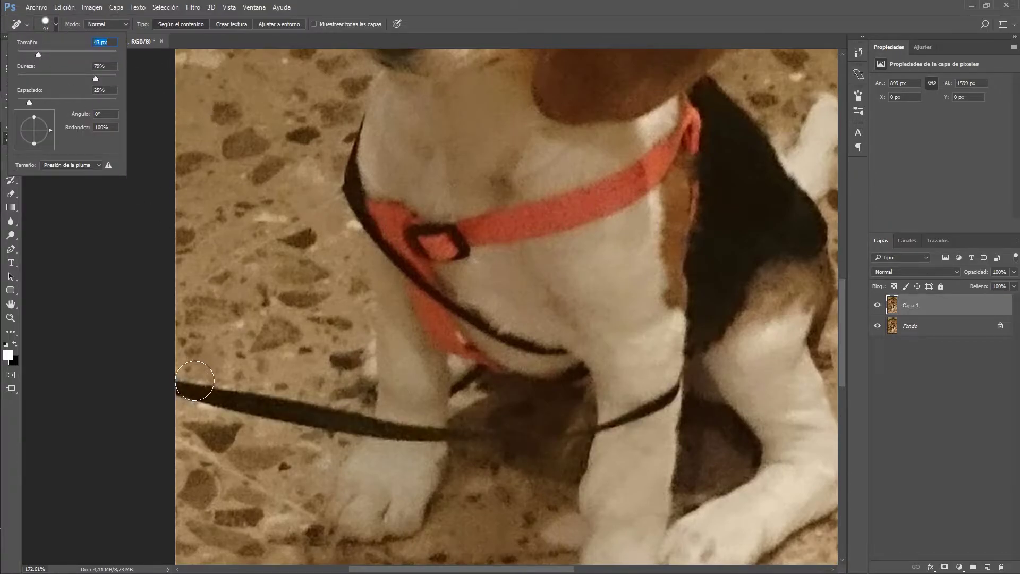
{"action": "left_click", "coordinate": [186, 392]}
{"action": "mouse_move", "coordinate": [199, 395]}
{"action": "left_mouse_down"}
{"action": "mouse_move", "coordinate": [501, 439]}
{"action": "mouse_move", "coordinate": [626, 425]}
{"action": "mouse_move", "coordinate": [700, 357]}
{"action": "left_mouse_up"}
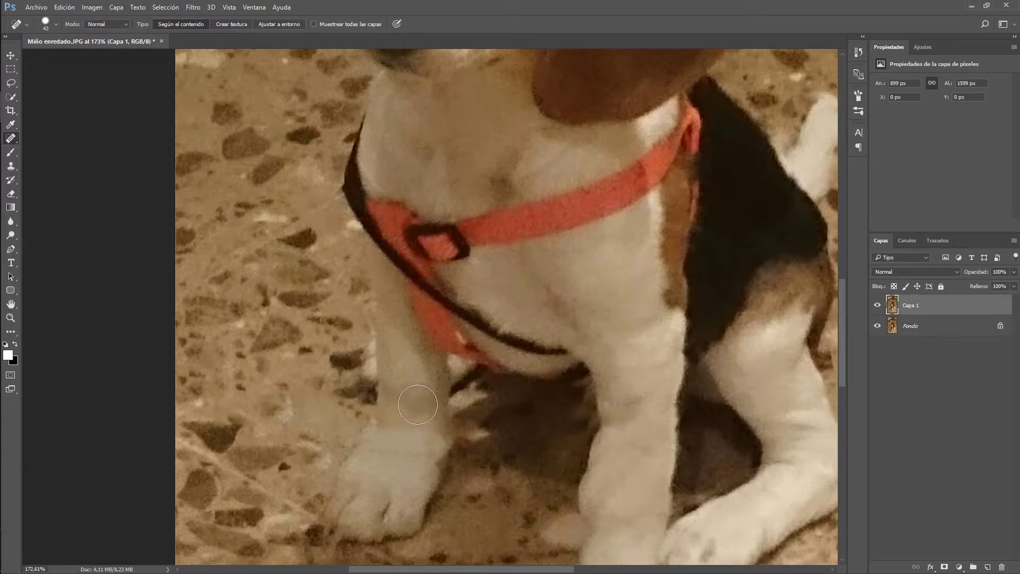
Heal the leash down the front leg and the dark line across the paw tip
{"action": "left_click", "coordinate": [418, 406]}
{"action": "left_click_drag", "start_coordinate": [417, 406], "coordinate": [418, 438]}
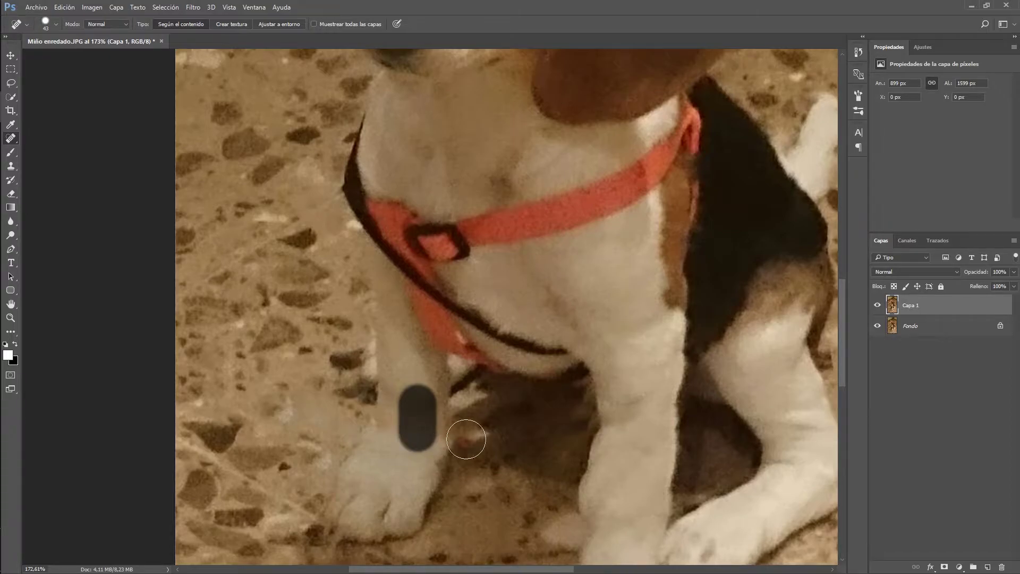
{"action": "left_click", "coordinate": [394, 410]}
{"action": "left_click_drag", "start_coordinate": [394, 409], "coordinate": [393, 443]}
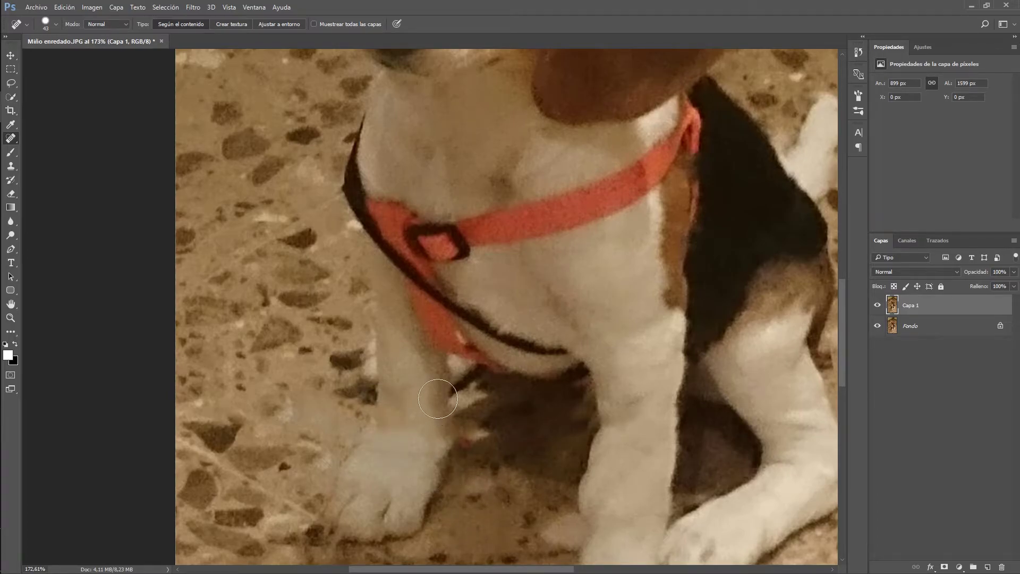
{"action": "left_click", "coordinate": [412, 535]}
Switch to the Clone Stamp and shrink it to 39 px
{"action": "key", "text": "s"}
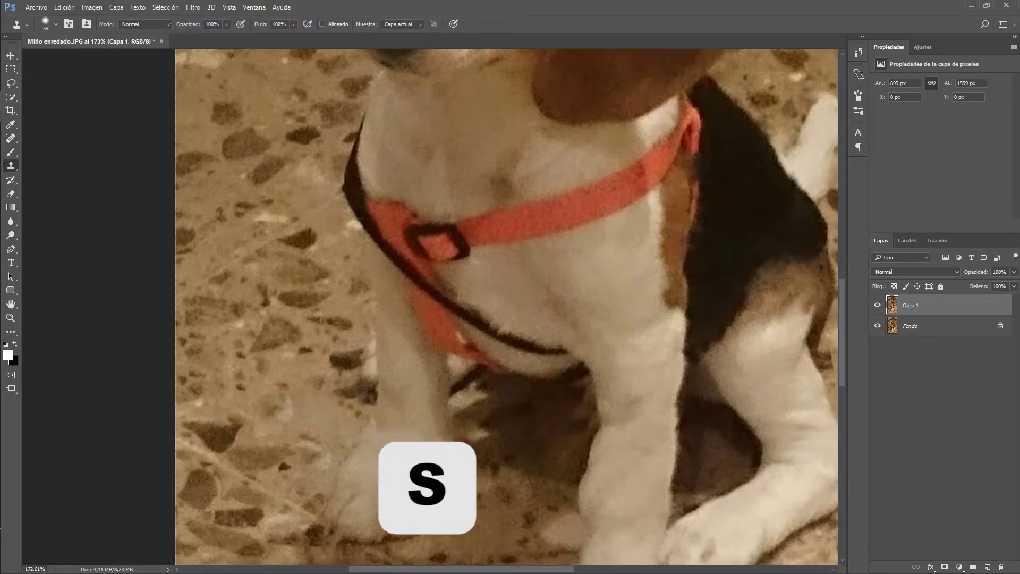
{"action": "left_click", "coordinate": [55, 24]}
{"action": "left_click_drag", "start_coordinate": [75, 57], "coordinate": [72, 57]}
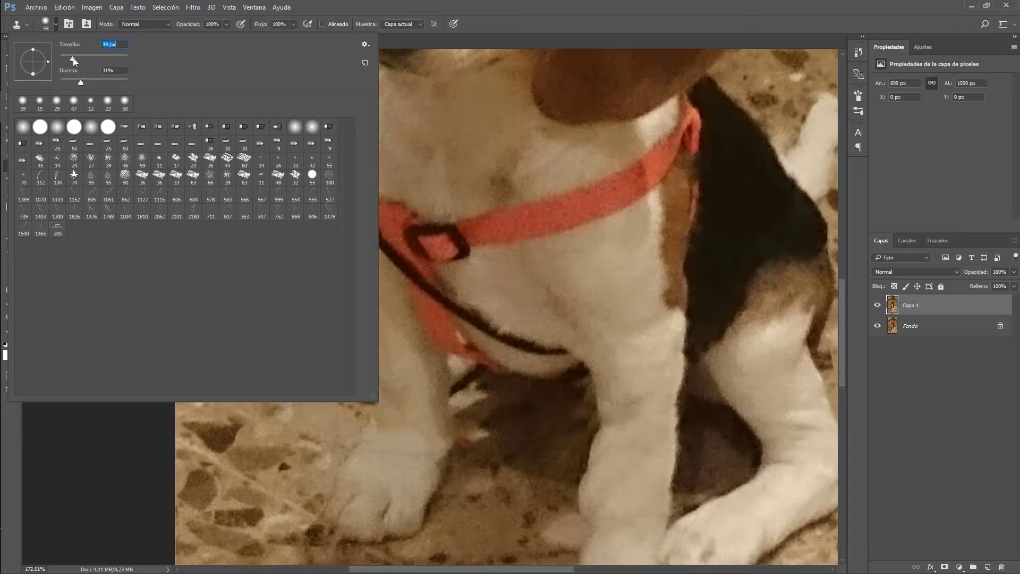
{"action": "left_click", "coordinate": [382, 469], "text": "alt"}
{"action": "left_click", "coordinate": [382, 467], "text": "alt"}
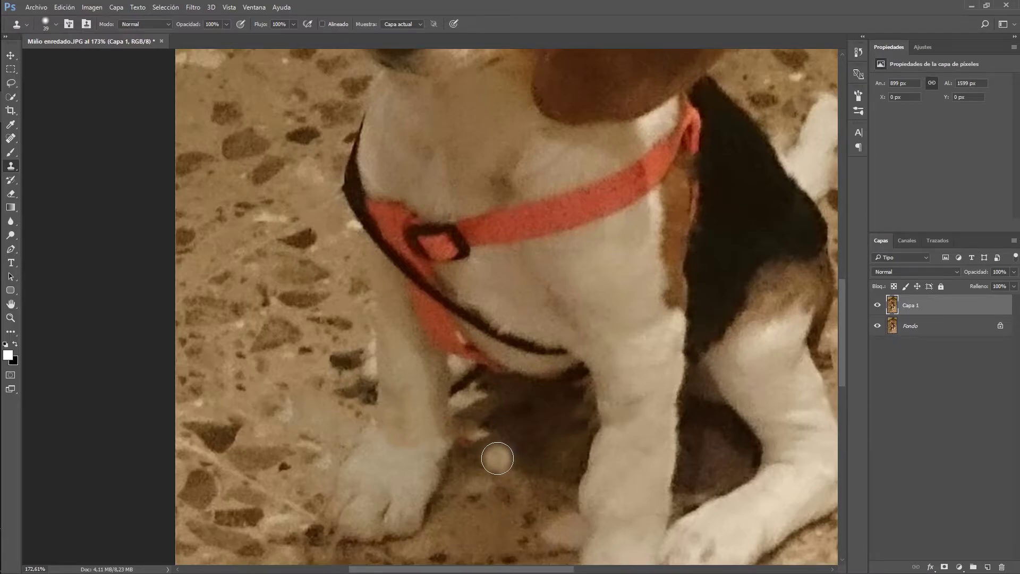
Clone clean floor over the pink spot below the paw and along the brown-black fur edge
{"action": "left_click", "coordinate": [498, 458], "text": "alt"}
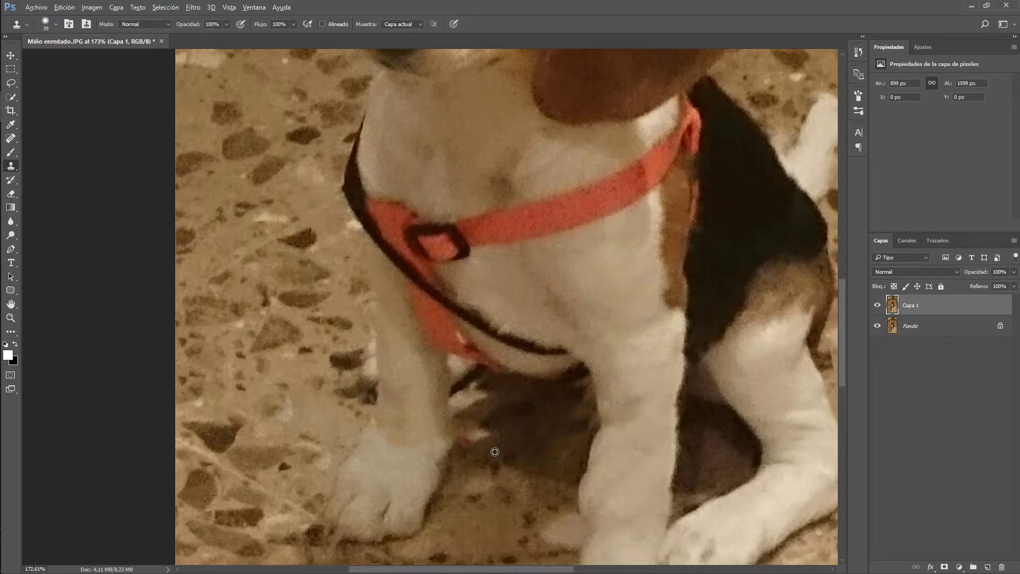
{"action": "left_click_drag", "start_coordinate": [495, 452], "coordinate": [469, 438]}
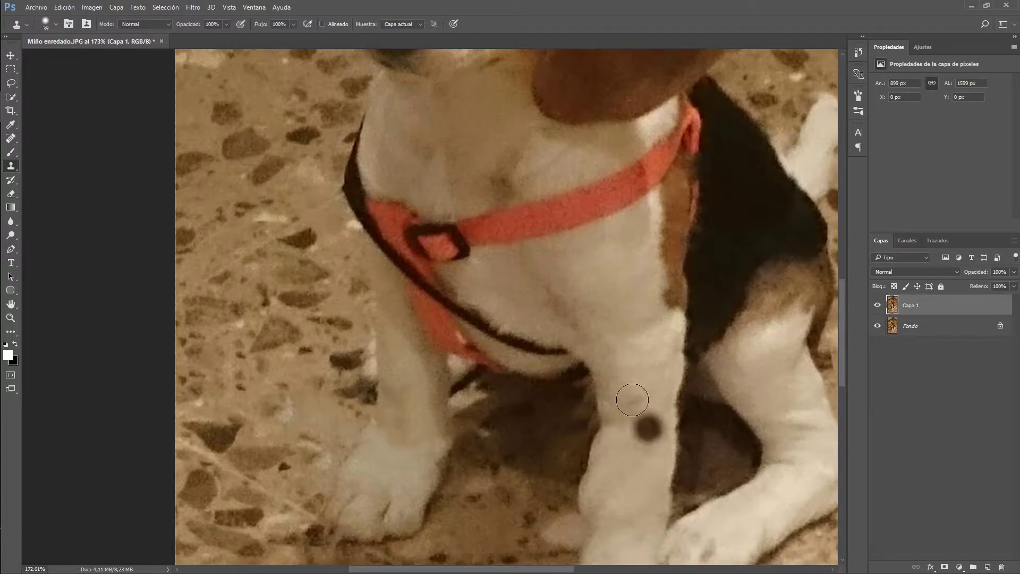
{"action": "left_click_drag", "start_coordinate": [631, 221], "coordinate": [615, 340]}
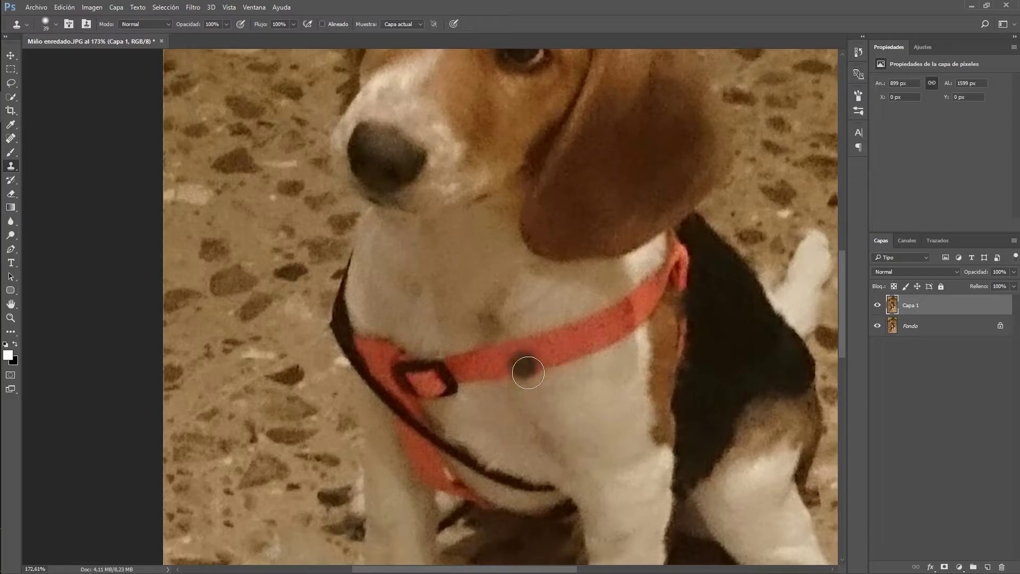
{"action": "mouse_move", "coordinate": [710, 376]}
{"action": "left_mouse_down"}
{"action": "mouse_move", "coordinate": [690, 330]}
{"action": "mouse_move", "coordinate": [678, 381]}
{"action": "mouse_move", "coordinate": [706, 321]}
{"action": "mouse_move", "coordinate": [681, 332]}
{"action": "mouse_move", "coordinate": [698, 349]}
{"action": "mouse_move", "coordinate": [678, 360]}
{"action": "mouse_move", "coordinate": [710, 353]}
{"action": "mouse_move", "coordinate": [711, 316]}
{"action": "mouse_move", "coordinate": [692, 357]}
{"action": "mouse_move", "coordinate": [692, 321]}
{"action": "mouse_move", "coordinate": [703, 335]}
{"action": "mouse_move", "coordinate": [692, 386]}
{"action": "mouse_move", "coordinate": [728, 360]}
{"action": "mouse_move", "coordinate": [696, 328]}
{"action": "mouse_move", "coordinate": [683, 344]}
{"action": "mouse_move", "coordinate": [696, 333]}
{"action": "mouse_move", "coordinate": [715, 341]}
{"action": "mouse_move", "coordinate": [699, 369]}
{"action": "mouse_move", "coordinate": [708, 330]}
{"action": "mouse_move", "coordinate": [691, 367]}
{"action": "left_mouse_up"}
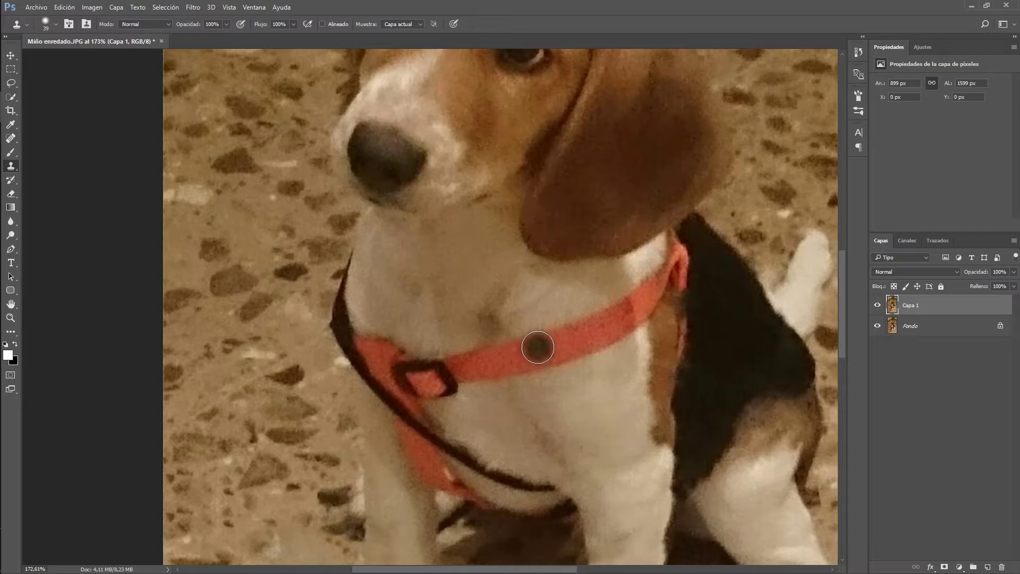
Heal away the red harness along the collar with the Content-Aware Spot Healing Brush
{"action": "left_click", "coordinate": [15, 141]}
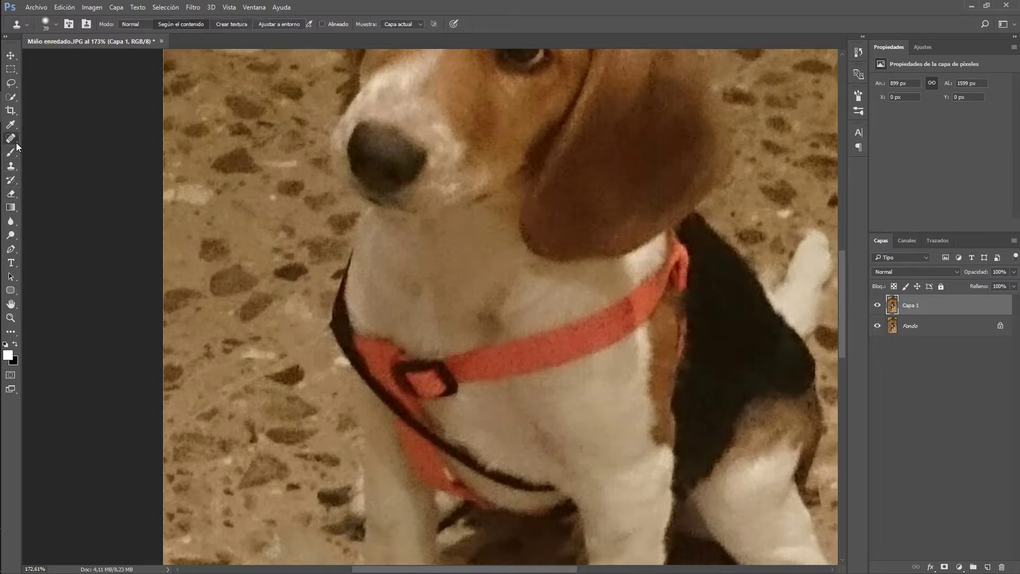
{"action": "left_click", "coordinate": [52, 141]}
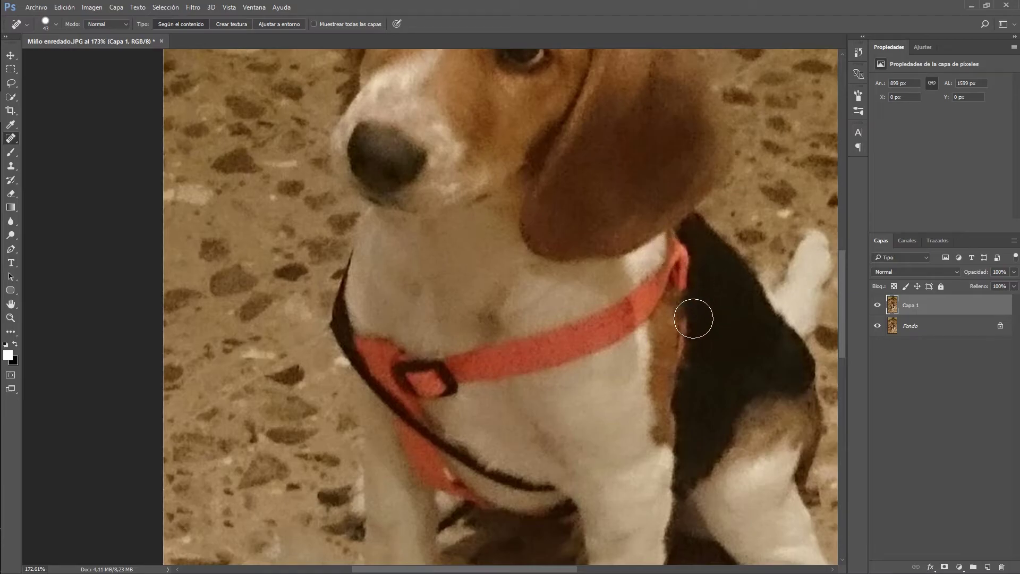
{"action": "mouse_move", "coordinate": [677, 242]}
{"action": "left_mouse_down"}
{"action": "mouse_move", "coordinate": [591, 339]}
{"action": "mouse_move", "coordinate": [515, 339]}
{"action": "mouse_move", "coordinate": [409, 376]}
{"action": "mouse_move", "coordinate": [348, 296]}
{"action": "mouse_move", "coordinate": [346, 271]}
{"action": "mouse_move", "coordinate": [399, 405]}
{"action": "mouse_move", "coordinate": [512, 485]}
{"action": "mouse_move", "coordinate": [558, 485]}
{"action": "mouse_move", "coordinate": [415, 438]}
{"action": "mouse_move", "coordinate": [455, 485]}
{"action": "mouse_move", "coordinate": [492, 496]}
{"action": "mouse_move", "coordinate": [449, 471]}
{"action": "left_mouse_up"}
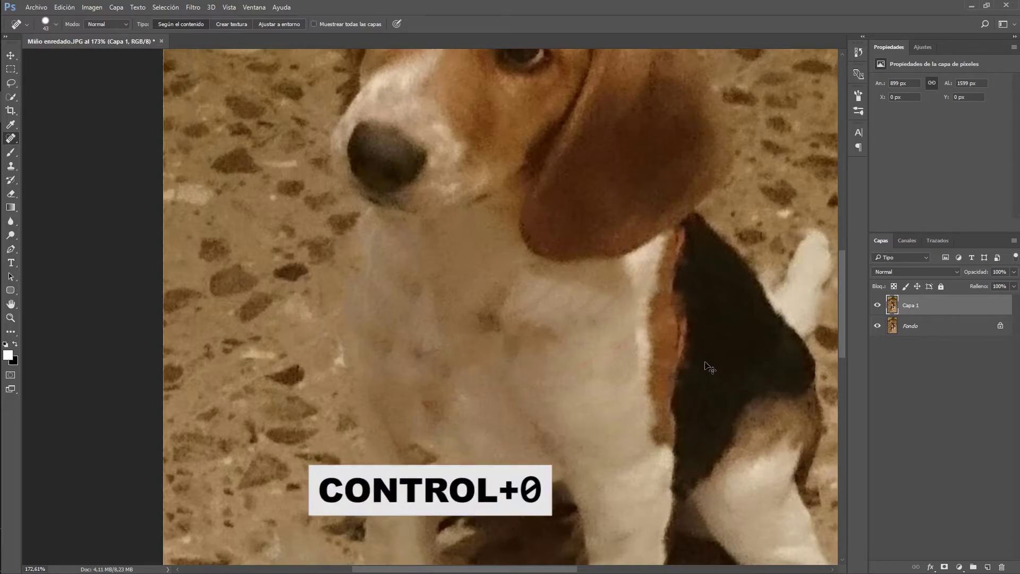
{"action": "key", "text": "ctrl+0"}
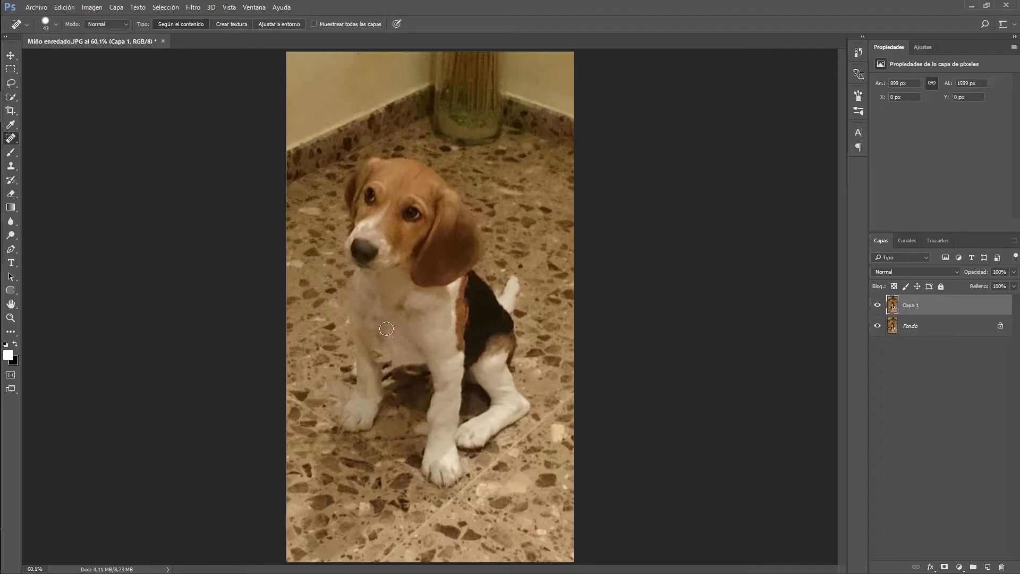
{"action": "left_click", "coordinate": [878, 306]}
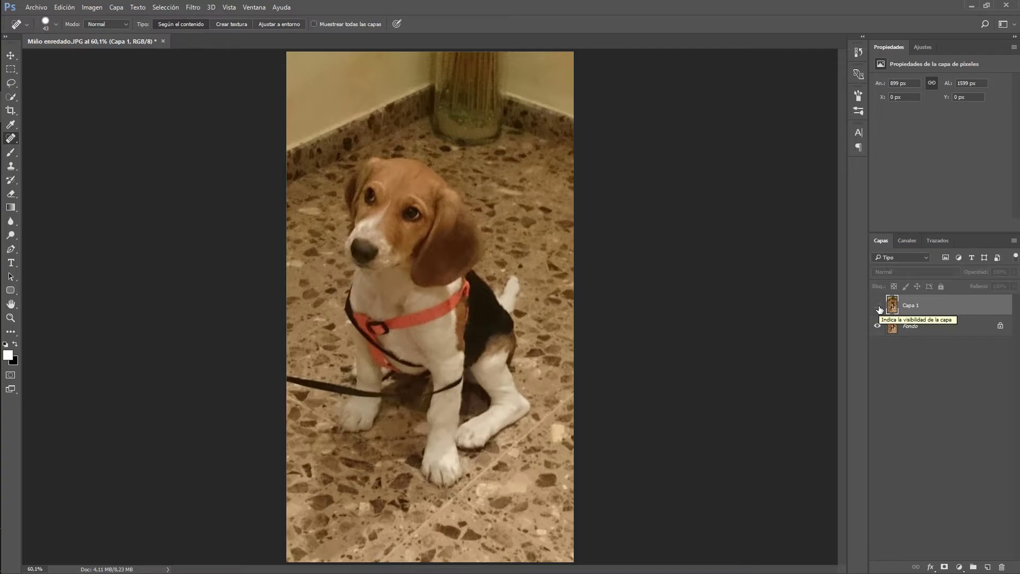
{"action": "left_click", "coordinate": [878, 305]}
{"action": "left_click", "coordinate": [877, 306]}
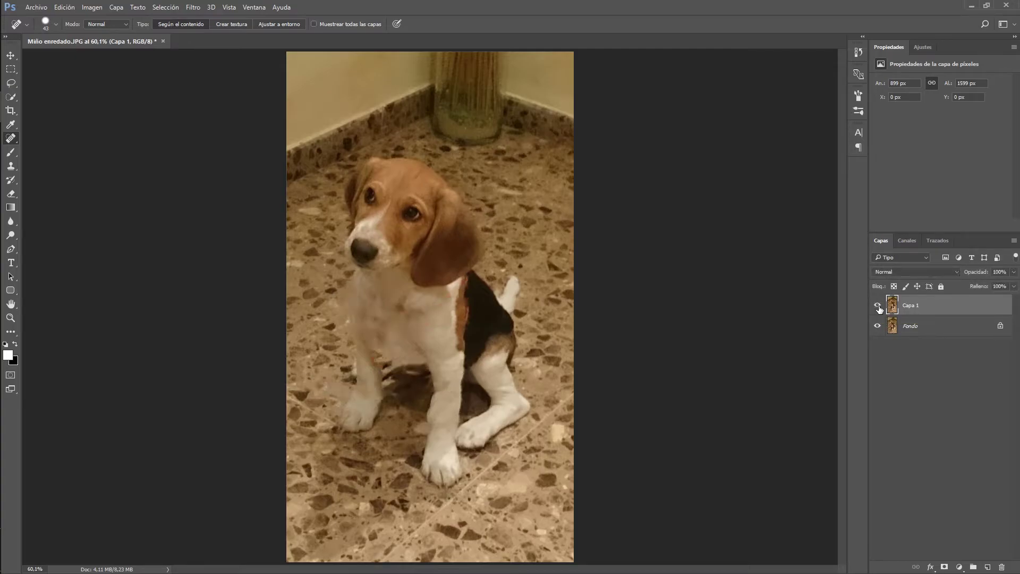
{"action": "left_click", "coordinate": [878, 305]}
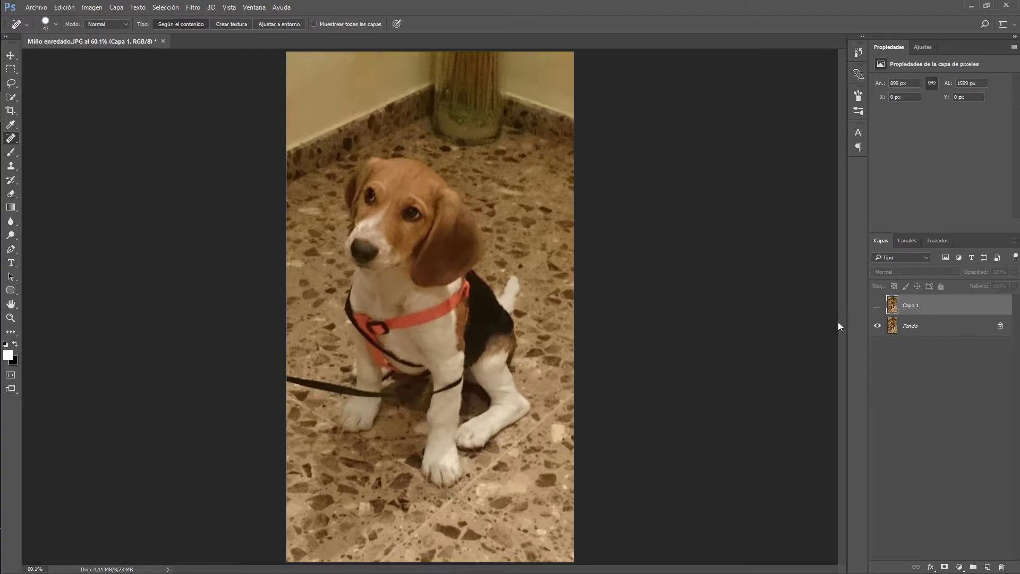
{"action": "left_click", "coordinate": [878, 305]}
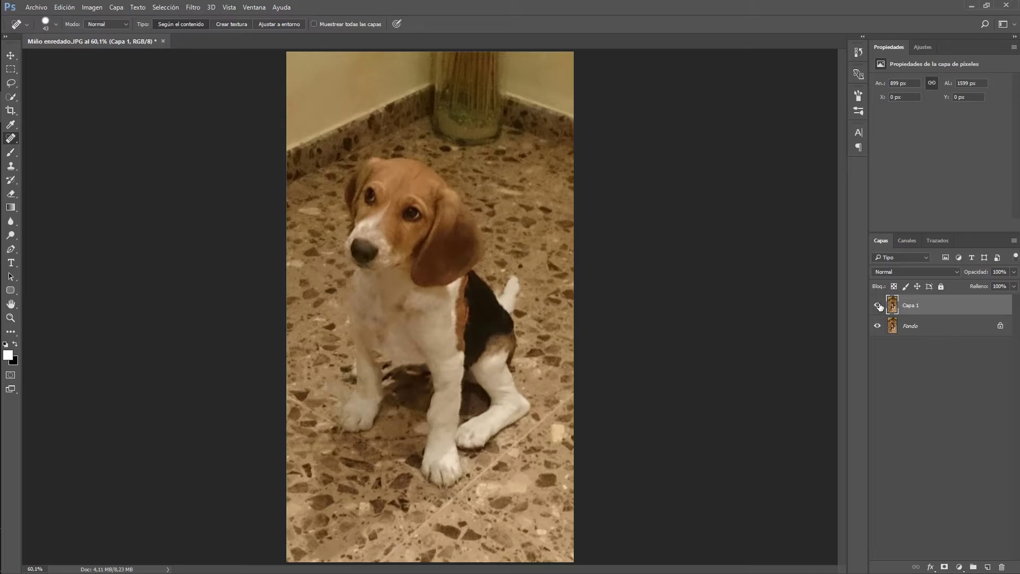
{"action": "left_click", "coordinate": [877, 305]}
{"action": "left_click", "coordinate": [877, 305]}
Zoom in on the puppy's front legs and select the Clone Stamp tool
{"action": "scroll", "coordinate": [393, 371], "scroll_direction": "up", "scroll_amount": 1, "text": "alt"}
{"action": "scroll", "coordinate": [390, 370], "scroll_direction": "up", "scroll_amount": 2, "text": "alt"}
{"action": "scroll", "coordinate": [388, 369], "scroll_direction": "up", "scroll_amount": 2, "text": "alt"}
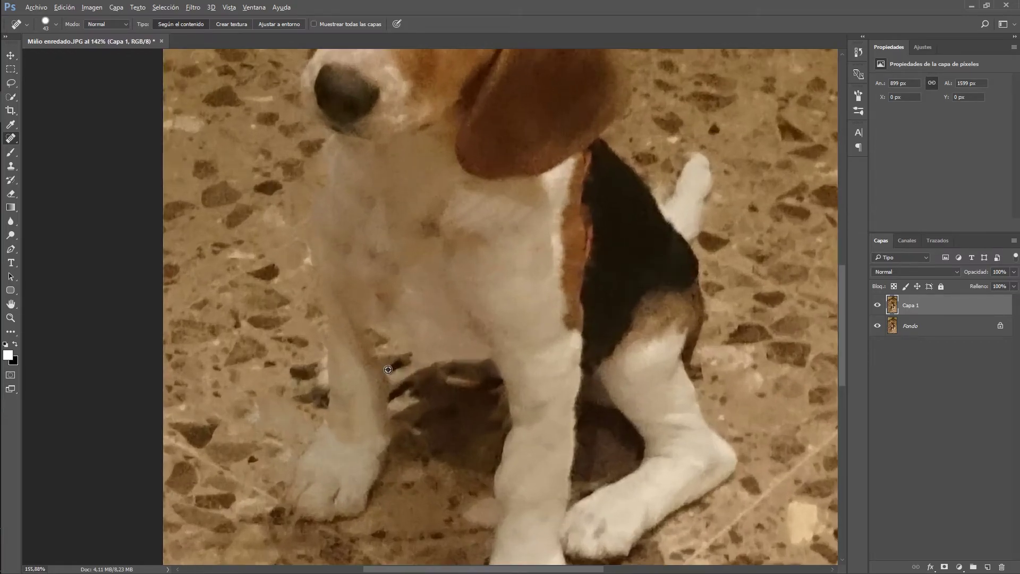
{"action": "scroll", "coordinate": [388, 369], "scroll_direction": "up", "scroll_amount": 1, "text": "alt"}
{"action": "scroll", "coordinate": [401, 367], "scroll_direction": "up", "scroll_amount": 2, "text": "alt"}
{"action": "scroll", "coordinate": [404, 367], "scroll_direction": "up", "scroll_amount": 1, "text": "alt"}
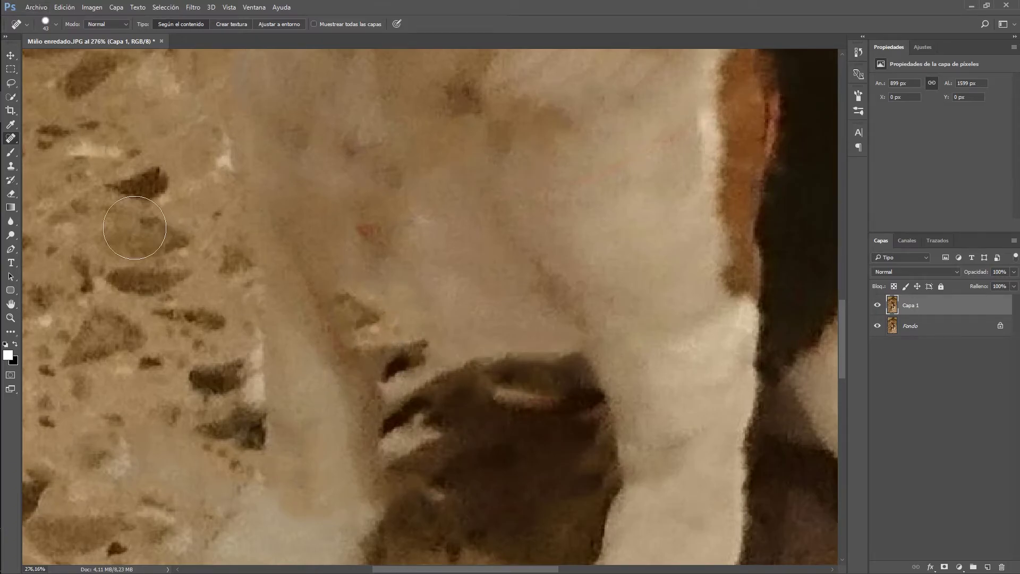
{"action": "left_click", "coordinate": [16, 168]}
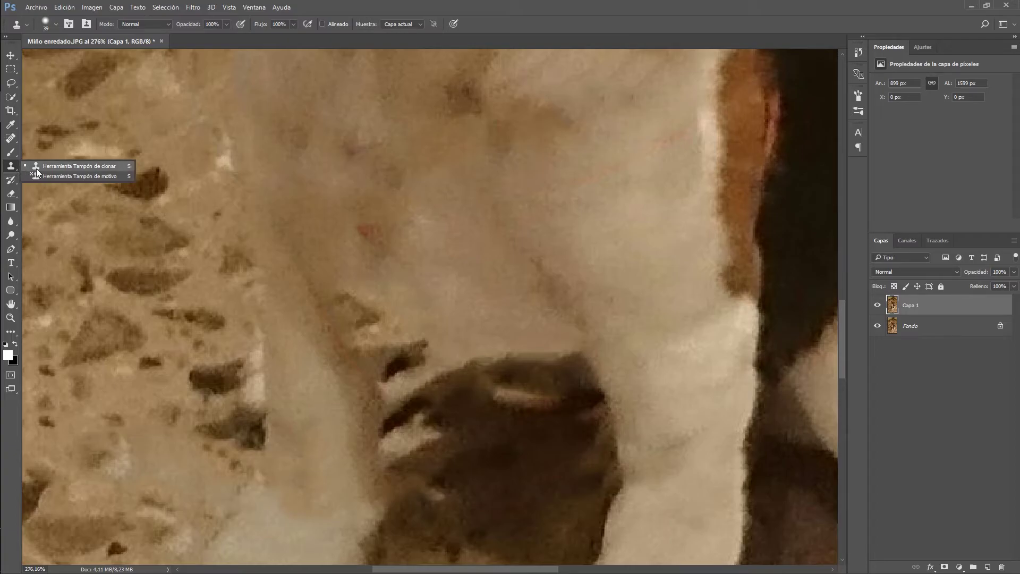
{"action": "left_click", "coordinate": [36, 168]}
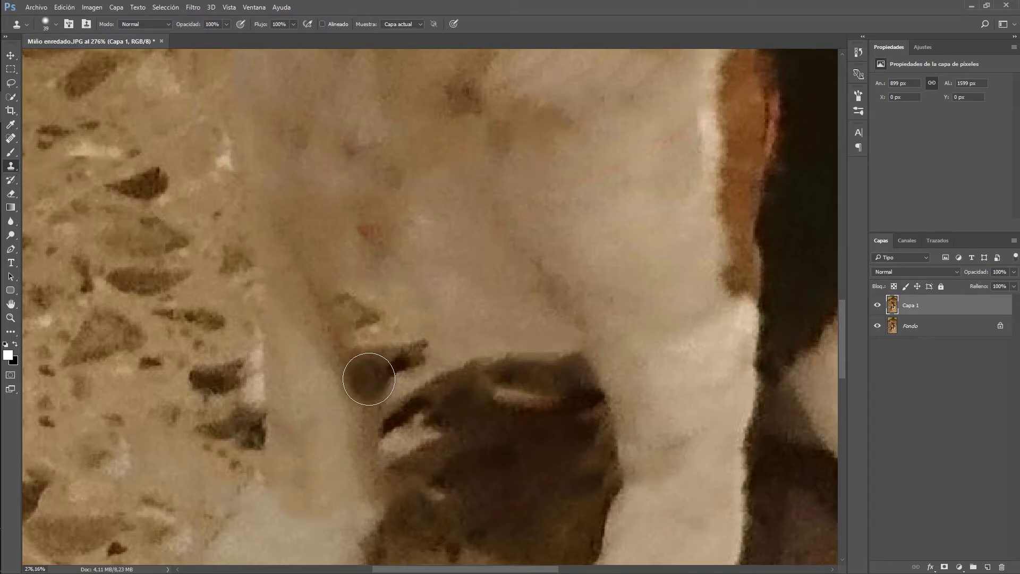
{"action": "key", "text": "s"}
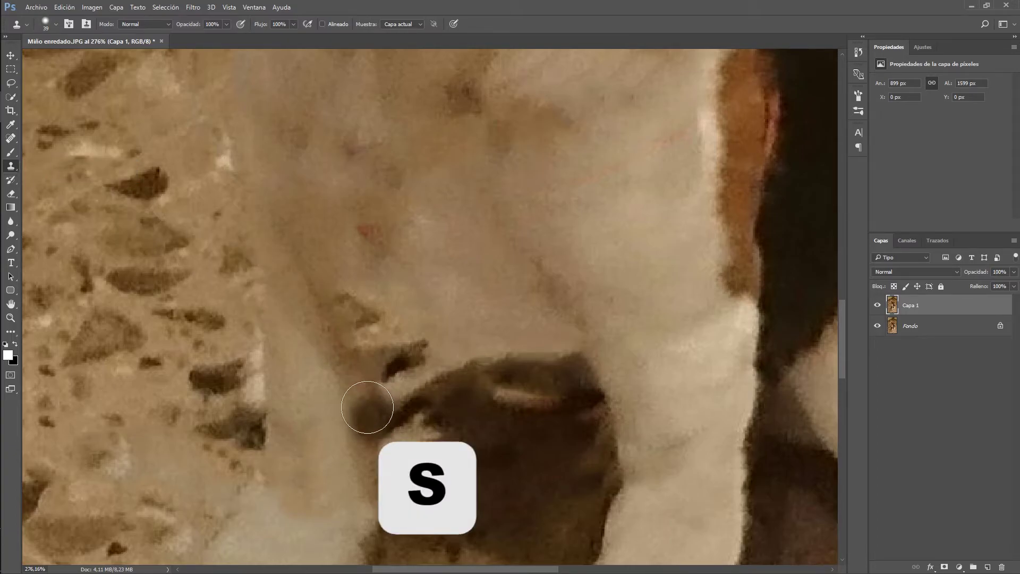
With a 25 px brush, sample beside the leg and clone shadow texture along its edge
{"action": "left_click", "coordinate": [56, 25]}
{"action": "left_click", "coordinate": [68, 58]}
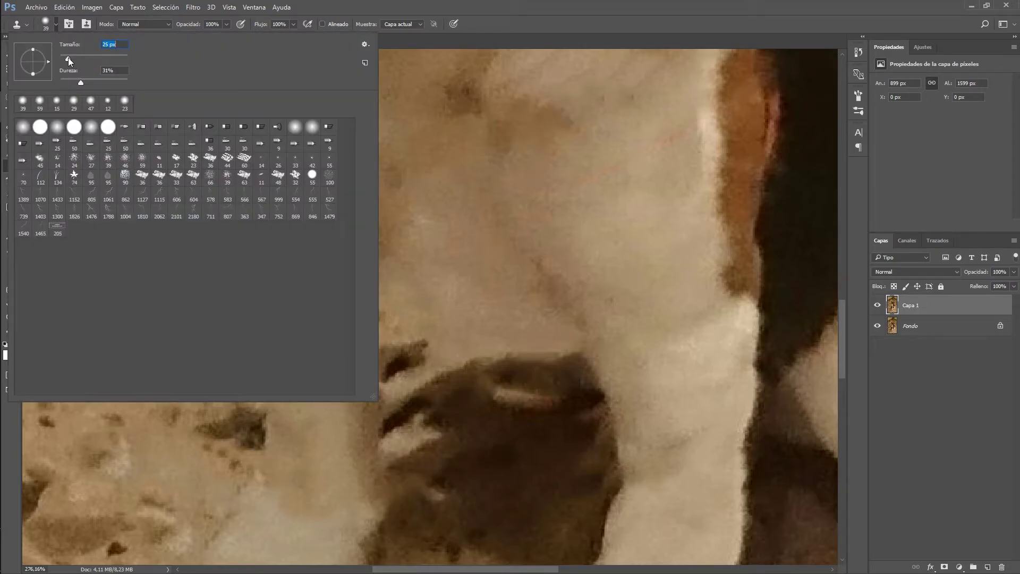
{"action": "key", "text": "Return"}
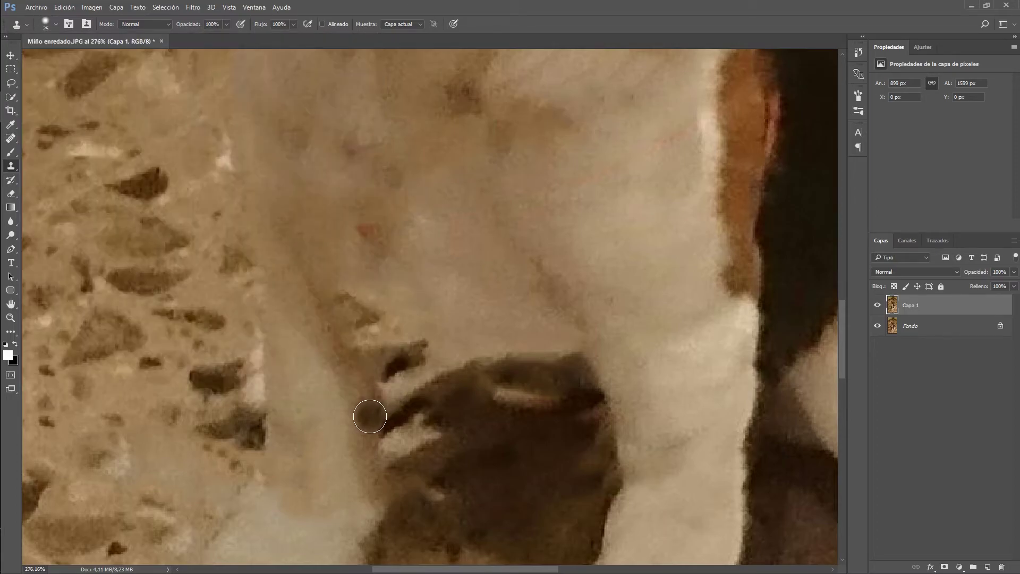
{"action": "left_click", "coordinate": [367, 422], "text": "alt"}
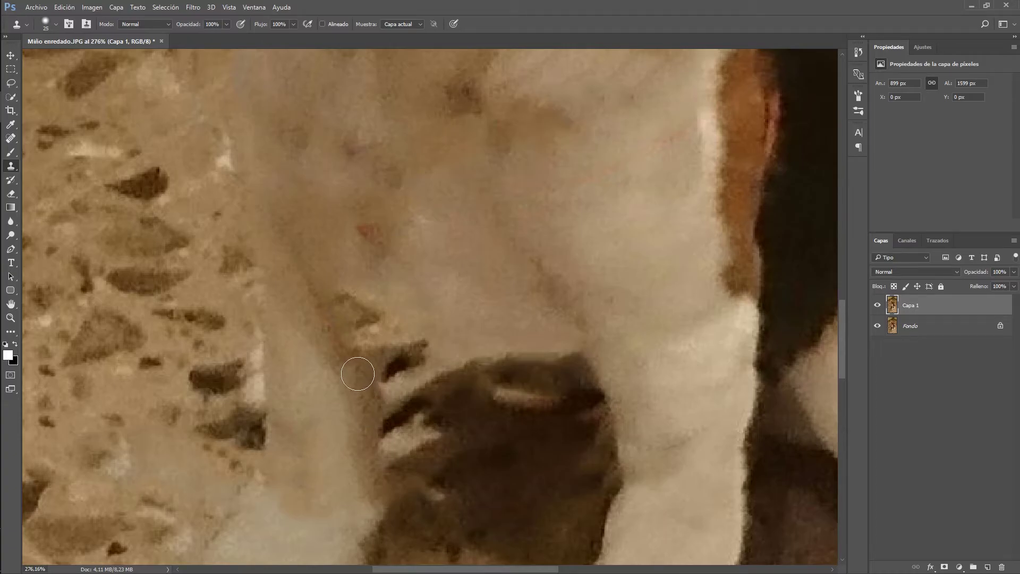
{"action": "mouse_move", "coordinate": [354, 354]}
{"action": "left_mouse_down"}
{"action": "mouse_move", "coordinate": [348, 303]}
{"action": "mouse_move", "coordinate": [398, 410]}
{"action": "left_mouse_up"}
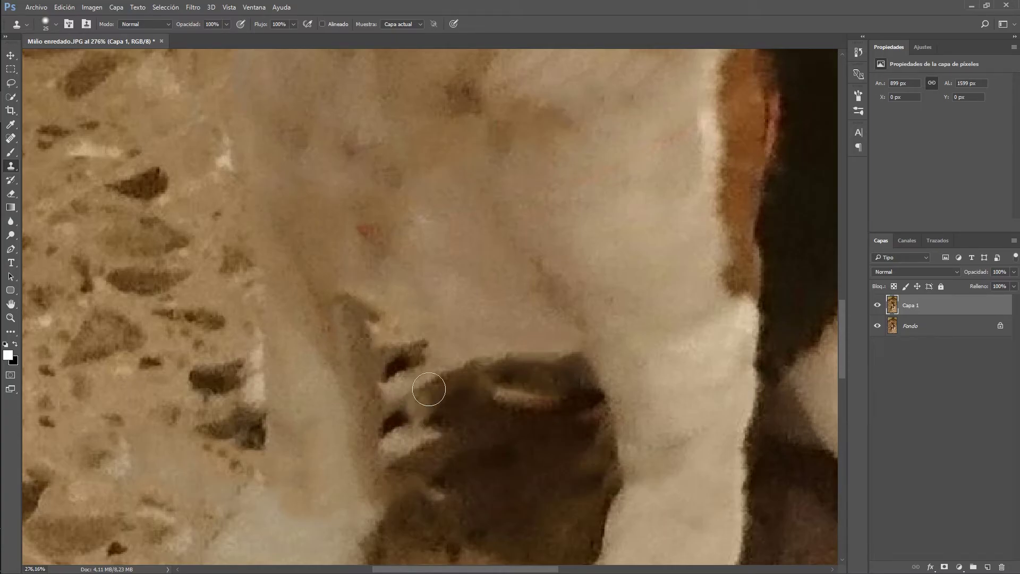
{"action": "scroll", "coordinate": [471, 350], "scroll_direction": "down", "scroll_amount": 2}
Clone fur over the dark spot on the puppy's front leg
{"action": "scroll", "coordinate": [470, 351], "scroll_direction": "down", "scroll_amount": 2}
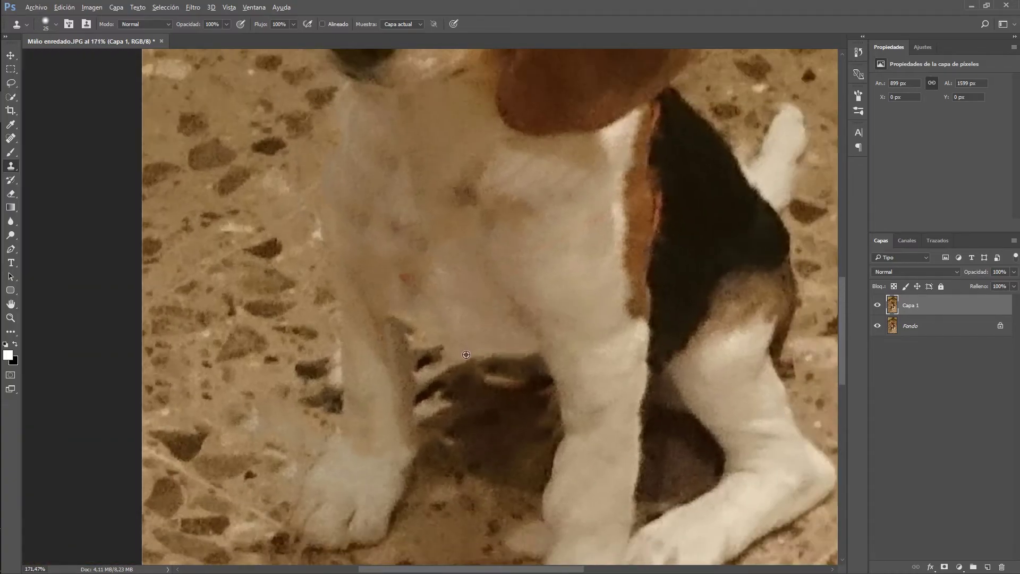
{"action": "scroll", "coordinate": [467, 353], "scroll_direction": "down", "scroll_amount": 1}
{"action": "scroll", "coordinate": [466, 355], "scroll_direction": "down", "scroll_amount": 1}
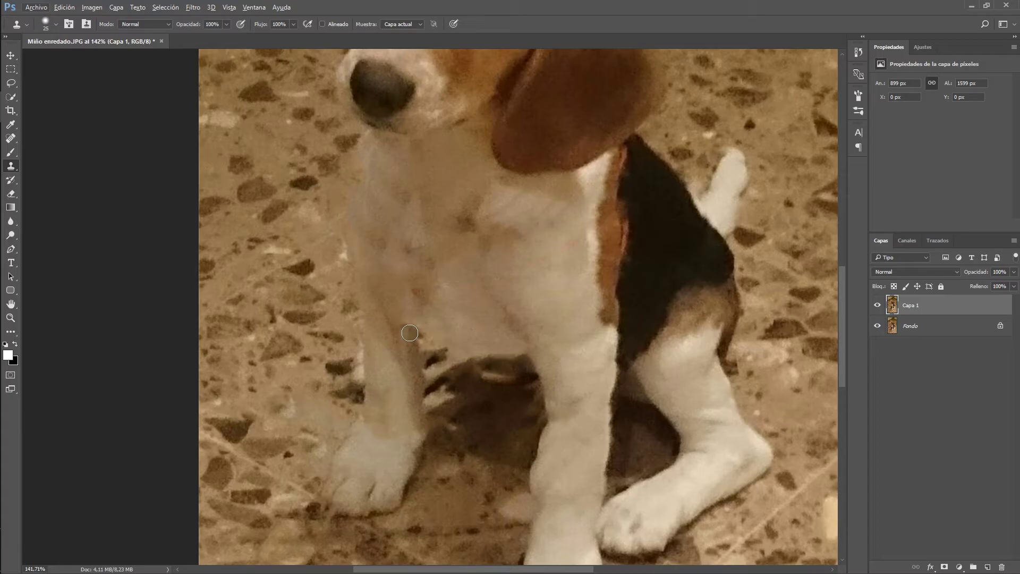
{"action": "left_click_drag", "start_coordinate": [410, 332], "coordinate": [408, 324]}
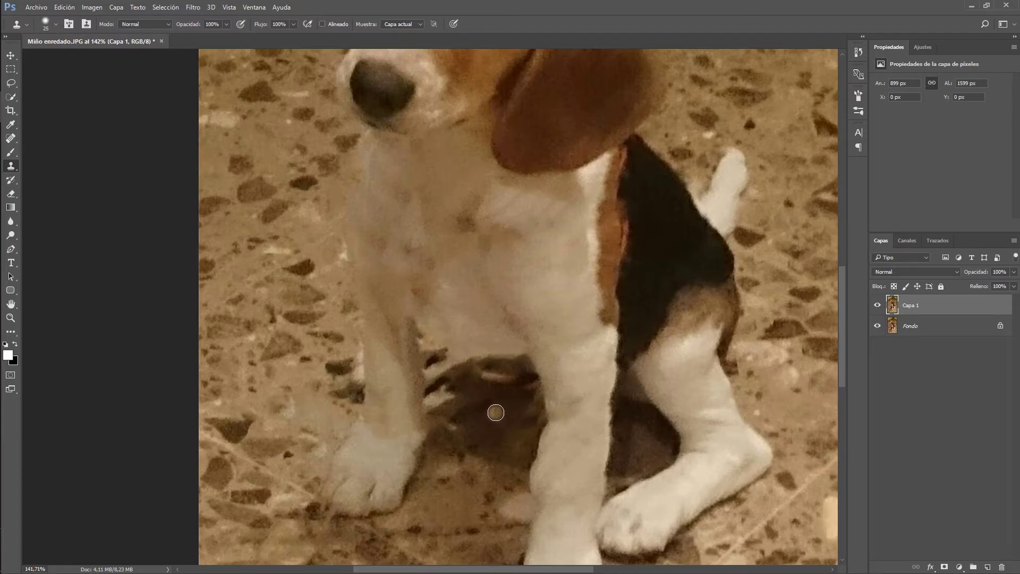
Toggle Capa 1 on and off to compare with the original, undoing one clone dab
{"action": "left_click", "coordinate": [877, 306]}
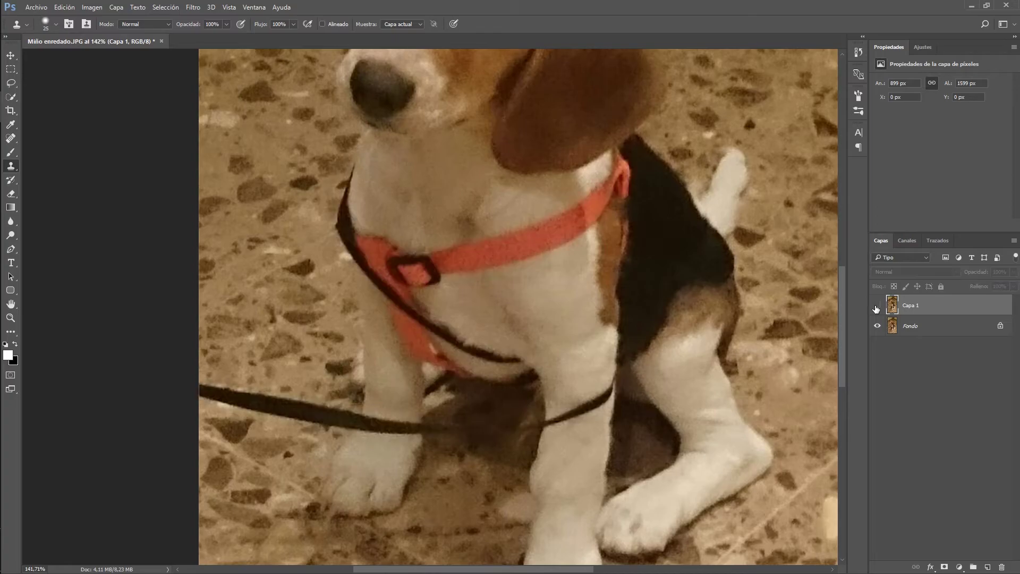
{"action": "left_click", "coordinate": [877, 306]}
{"action": "left_click", "coordinate": [877, 306]}
{"action": "left_click", "coordinate": [877, 306]}
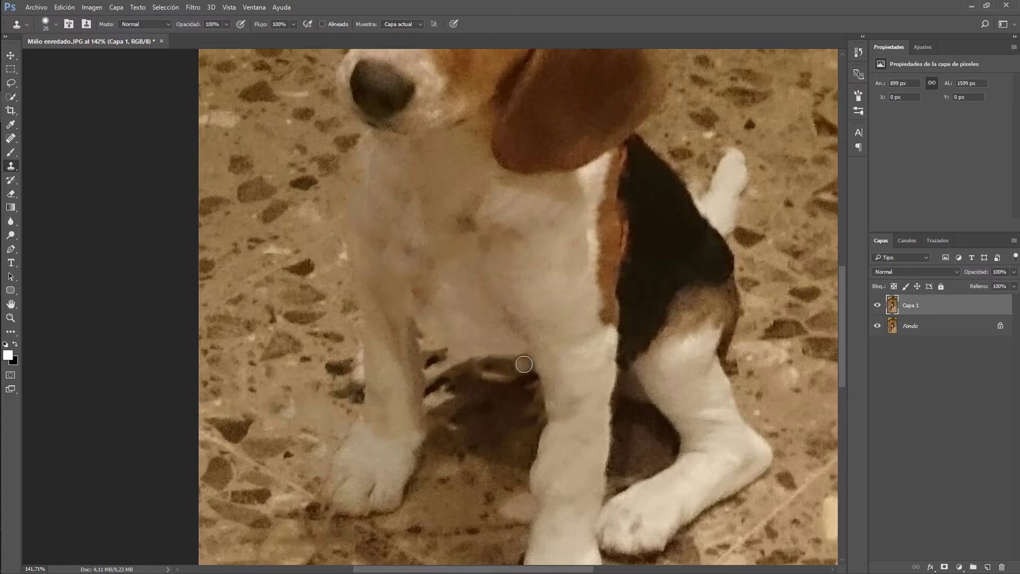
{"action": "key", "text": "ctrl+z"}
{"action": "left_click", "coordinate": [876, 306]}
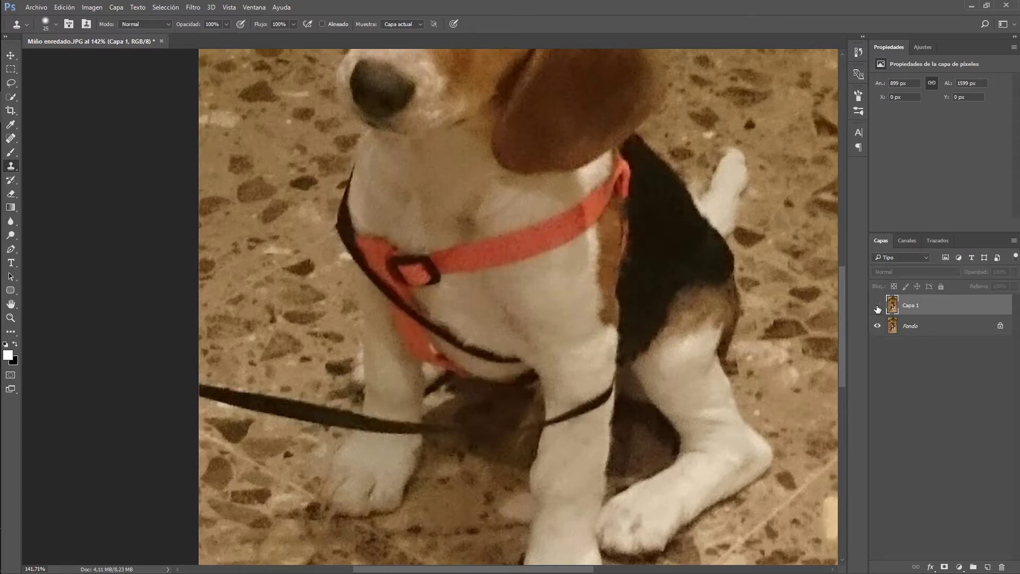
{"action": "left_click", "coordinate": [877, 306]}
{"action": "left_click", "coordinate": [877, 306]}
{"action": "left_click", "coordinate": [877, 306]}
{"action": "left_click", "coordinate": [877, 306]}
{"action": "left_click", "coordinate": [877, 306]}
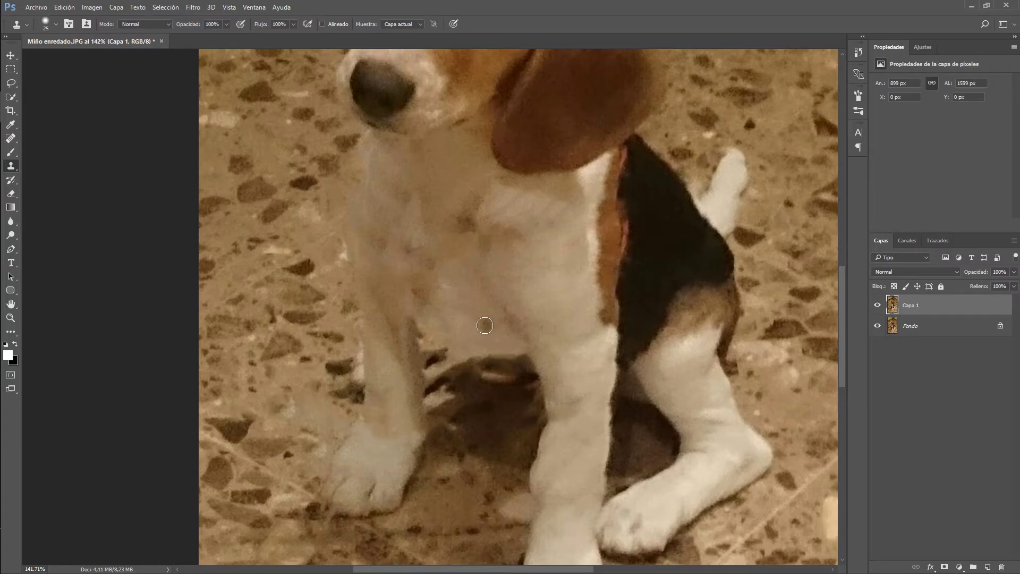
Set the clone brush to 34 px size and 61% hardness
{"action": "left_click", "coordinate": [56, 24]}
{"action": "left_click_drag", "start_coordinate": [70, 56], "coordinate": [78, 57]}
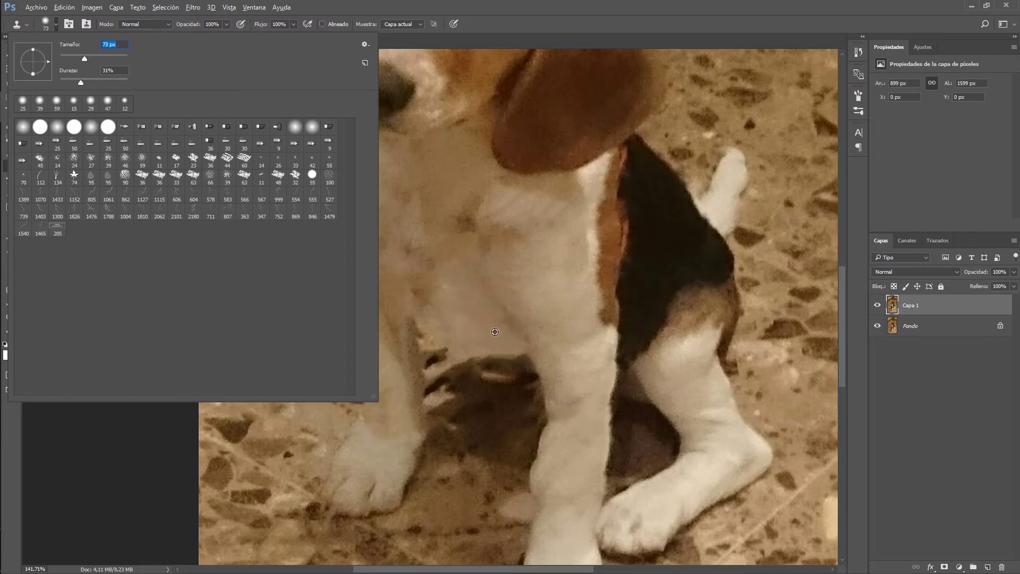
{"action": "left_click", "coordinate": [473, 329]}
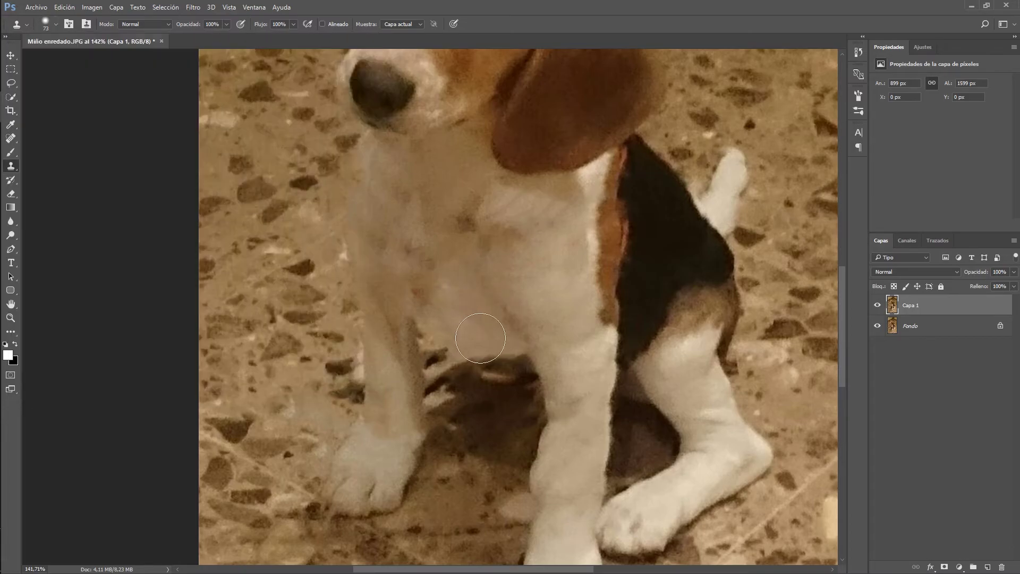
{"action": "left_click", "coordinate": [55, 24]}
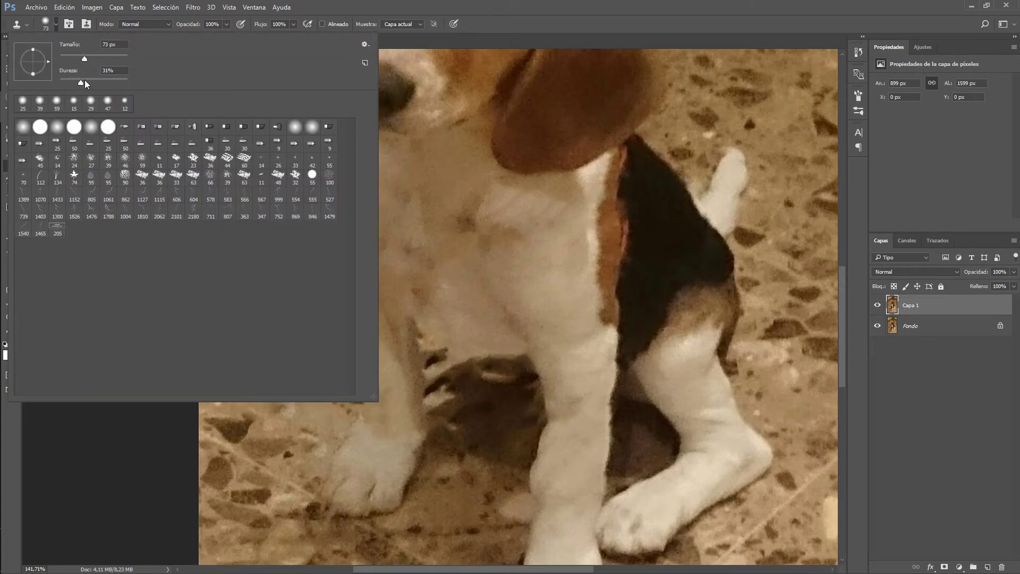
{"action": "left_click_drag", "start_coordinate": [82, 83], "coordinate": [111, 83]}
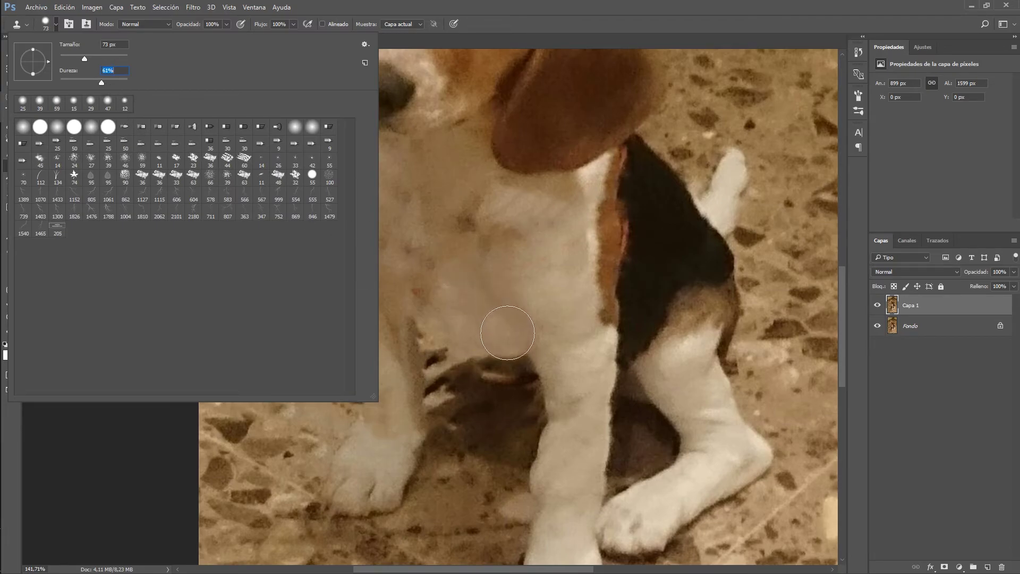
Clone fur over the leash under the chest, undoing stray dabs on the shadow and chest
{"action": "left_click", "coordinate": [483, 323], "text": "alt"}
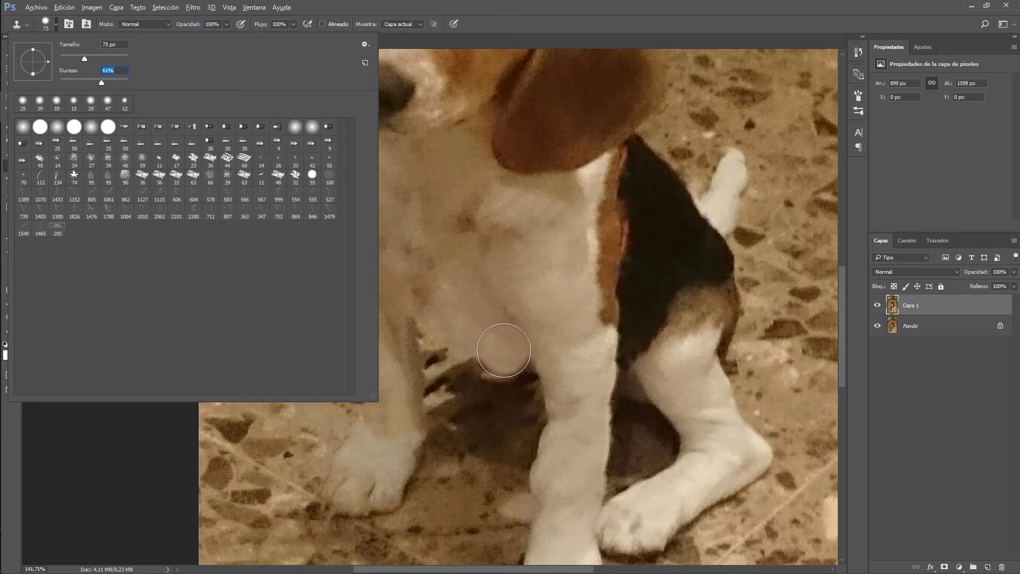
{"action": "left_click_drag", "start_coordinate": [501, 346], "coordinate": [500, 353]}
{"action": "key", "text": "ctrl+z"}
{"action": "left_click", "coordinate": [122, 42]}
{"action": "type", "text": "34"}
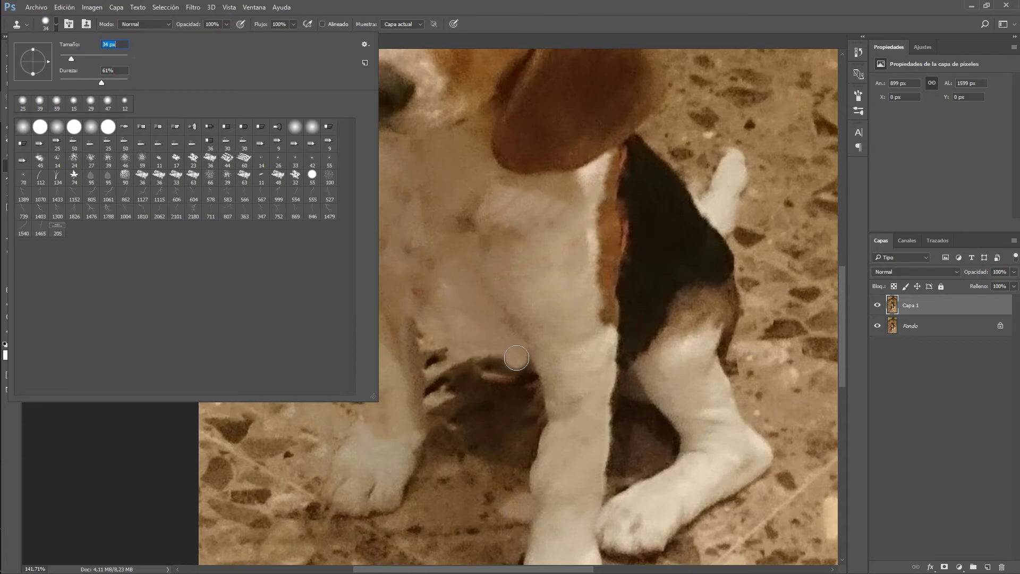
{"action": "left_click", "coordinate": [876, 306]}
{"action": "left_click", "coordinate": [876, 306]}
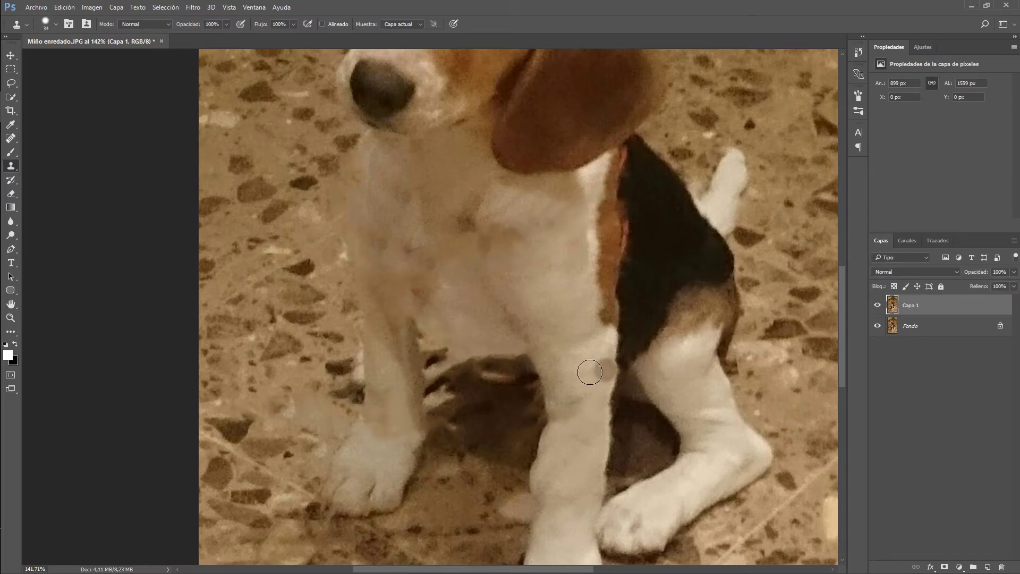
{"action": "left_click_drag", "start_coordinate": [519, 361], "coordinate": [471, 354]}
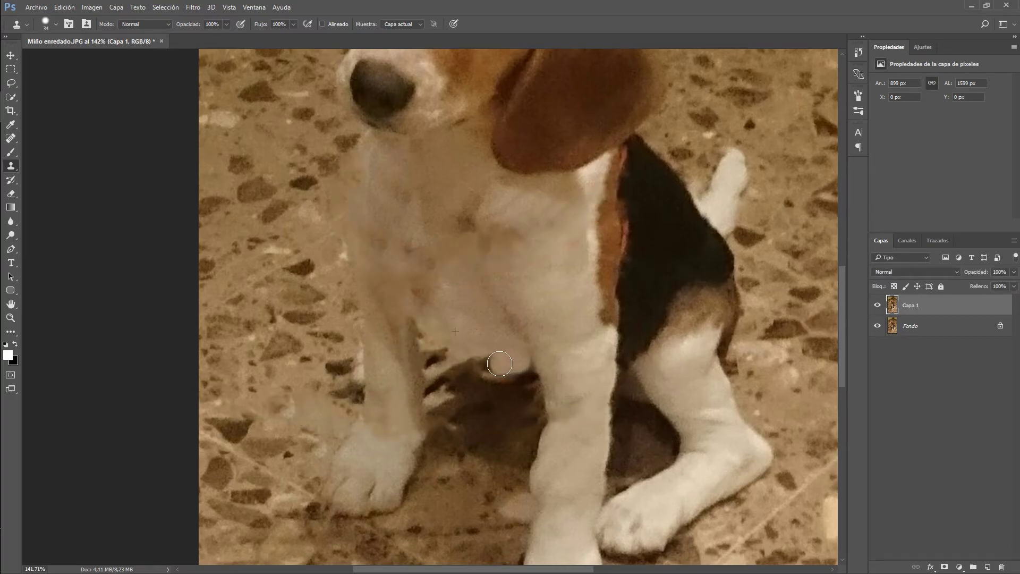
{"action": "left_click", "coordinate": [569, 305]}
{"action": "key", "text": "ctrl+z"}
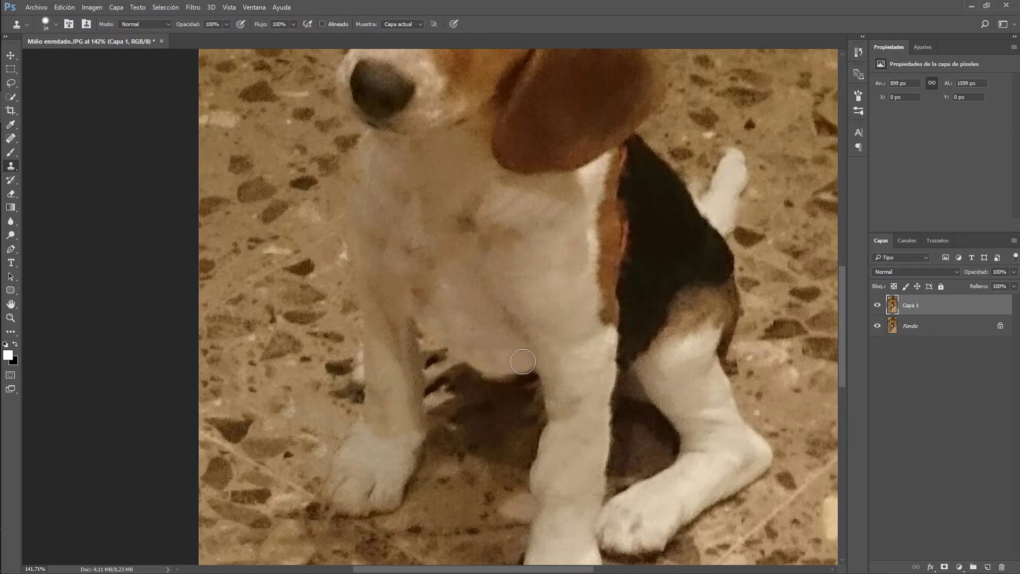
{"action": "left_click_drag", "start_coordinate": [523, 361], "coordinate": [471, 354]}
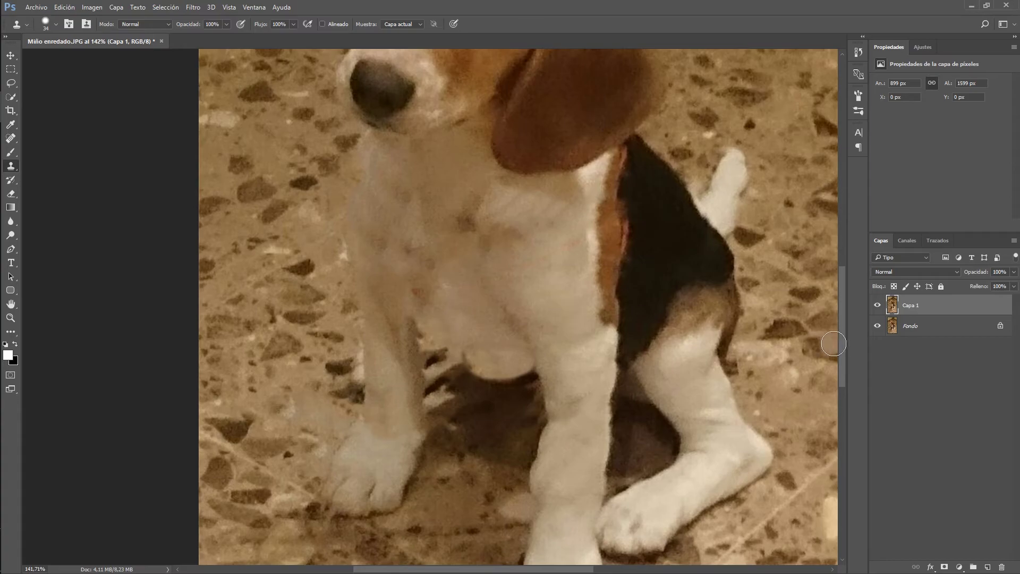
After comparing with the original, clone white fur below the chest and undo a stray dab
{"action": "left_click", "coordinate": [877, 305]}
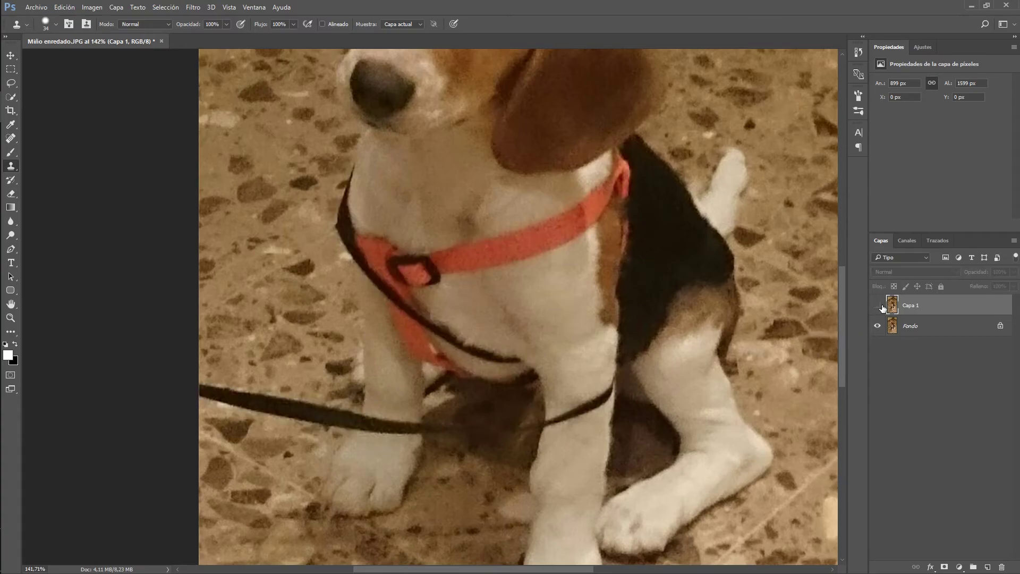
{"action": "left_click", "coordinate": [879, 306]}
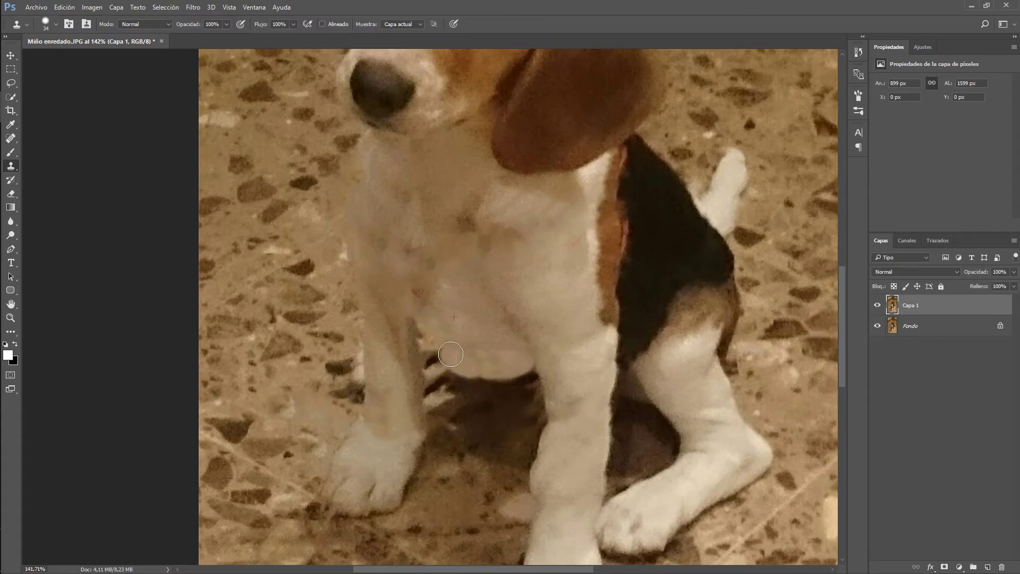
{"action": "left_click_drag", "start_coordinate": [451, 354], "coordinate": [483, 370]}
{"action": "left_click", "coordinate": [645, 304]}
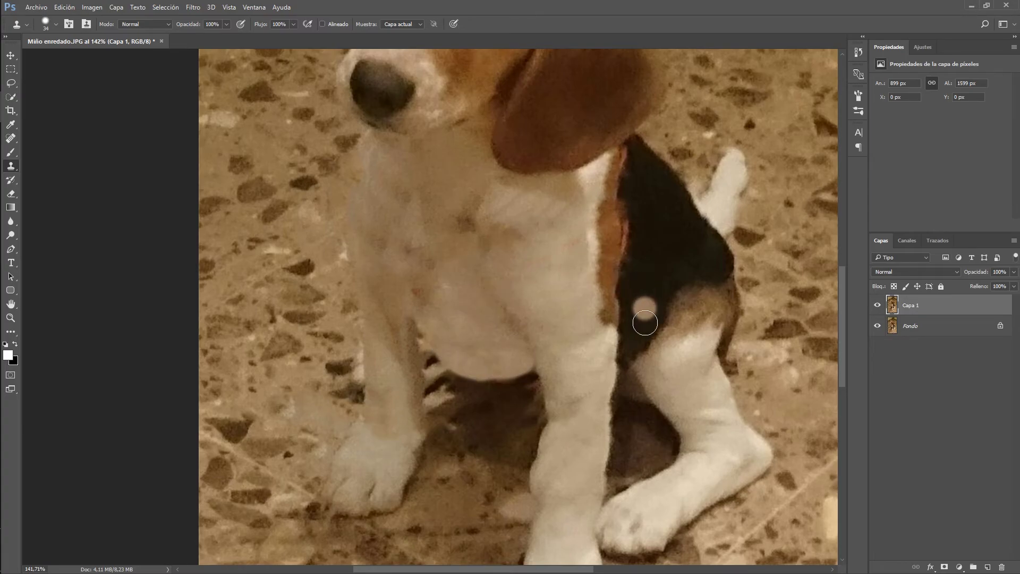
{"action": "key", "text": "ctrl+z"}
Fit the whole retouched photo on screen with Ctrl+0
{"action": "key", "text": "m"}
{"action": "key", "text": "ctrl+plus"}
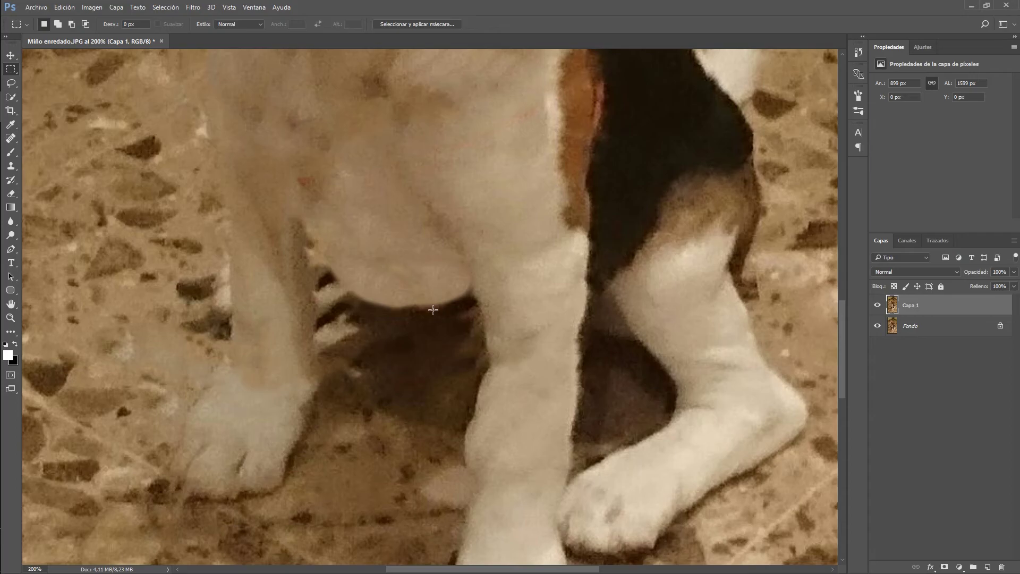
{"action": "key", "text": "ctrl+0"}
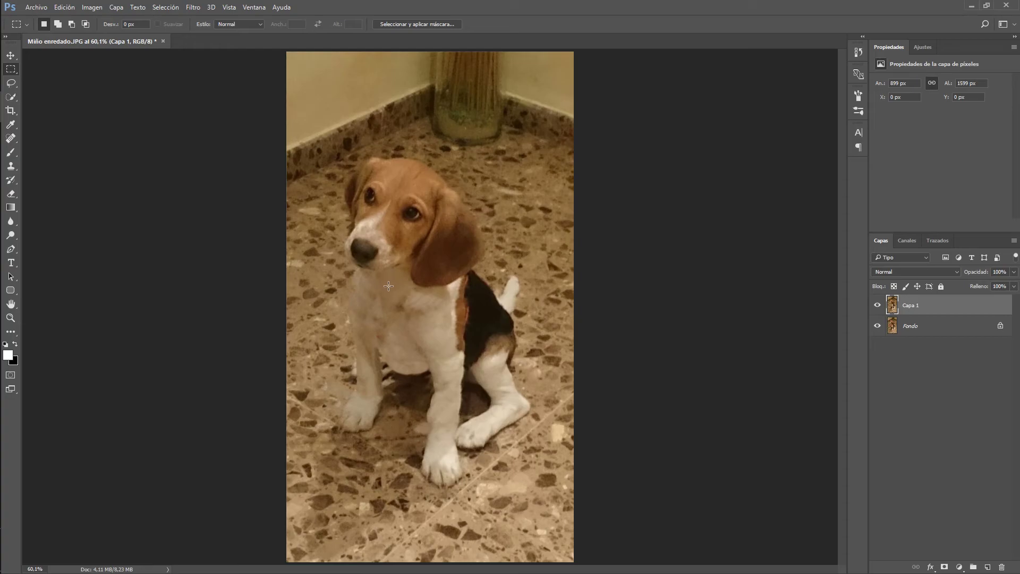
{"action": "key", "text": "s"}
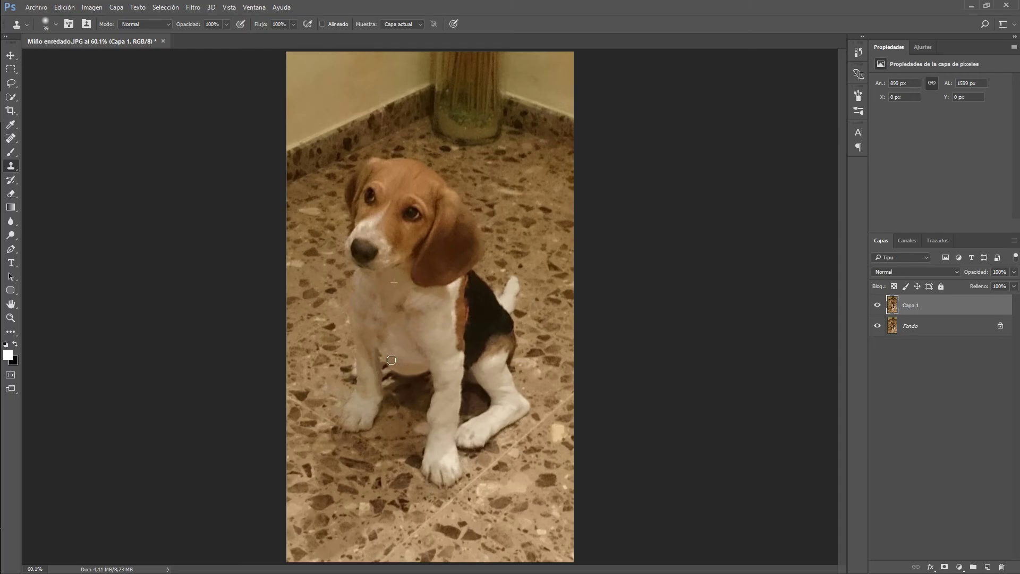
{"action": "left_click_drag", "start_coordinate": [391, 360], "coordinate": [425, 363]}
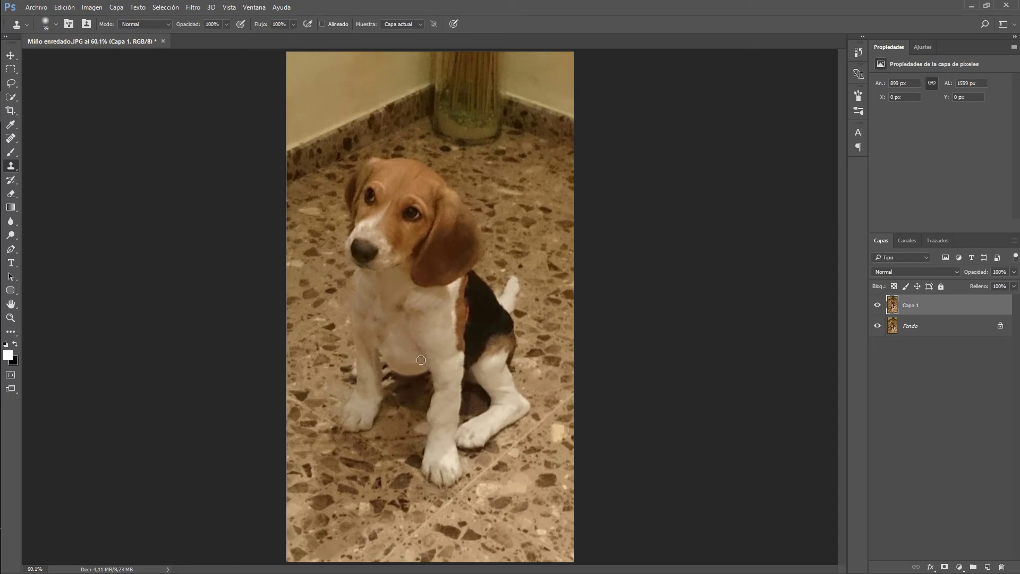